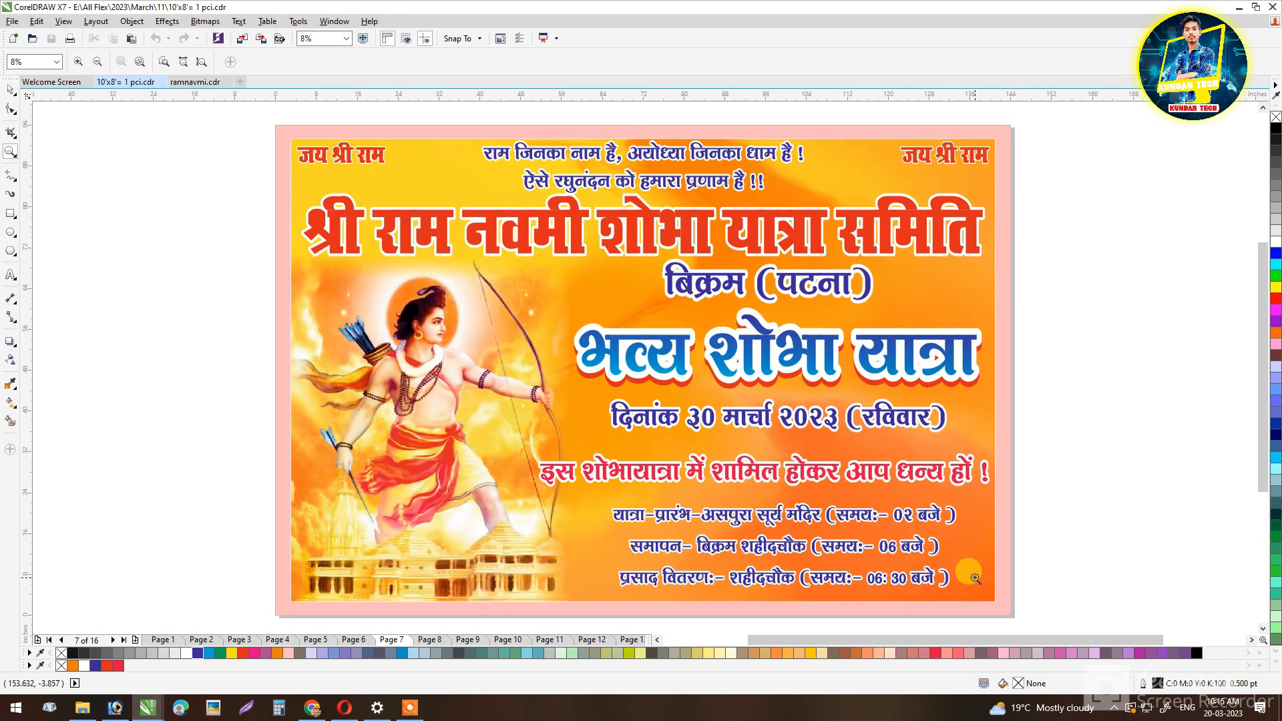
Switch to the ramnavmi.cdr document and select the banner's orange border and inner frame to check their sizes.
left_click(195, 82)
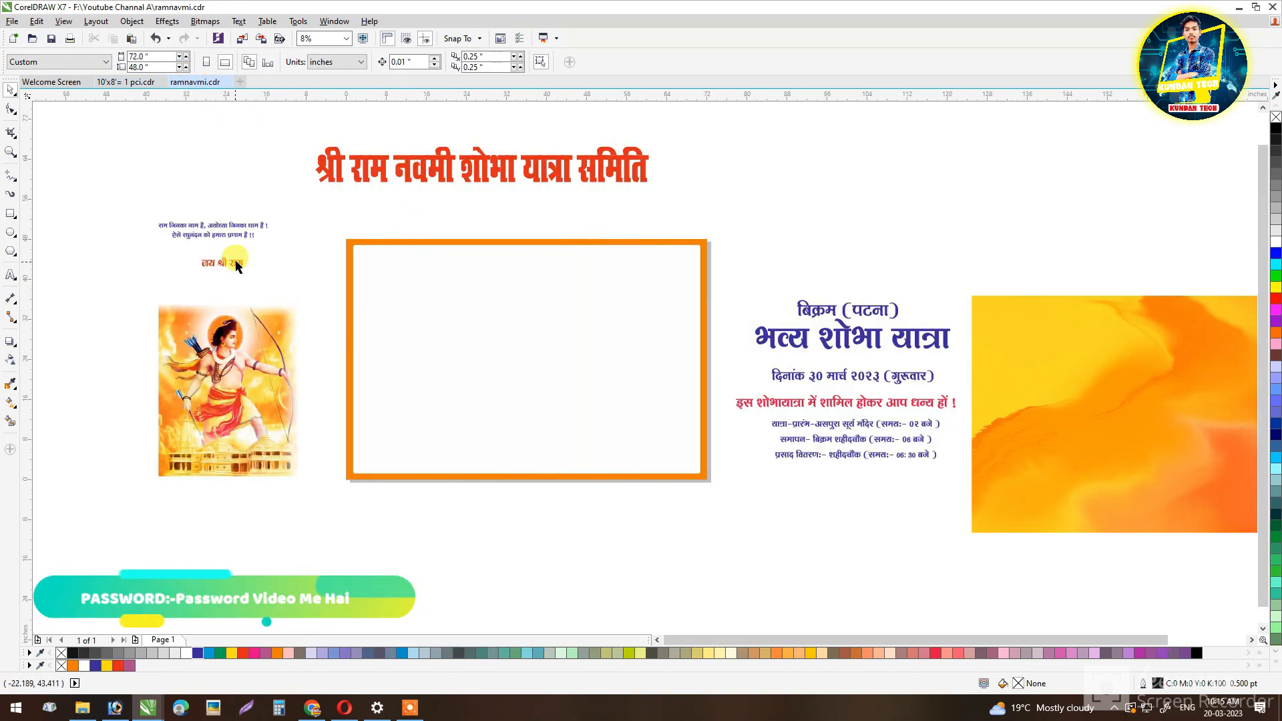
left_click(587, 245)
left_click(767, 211)
left_click(695, 244)
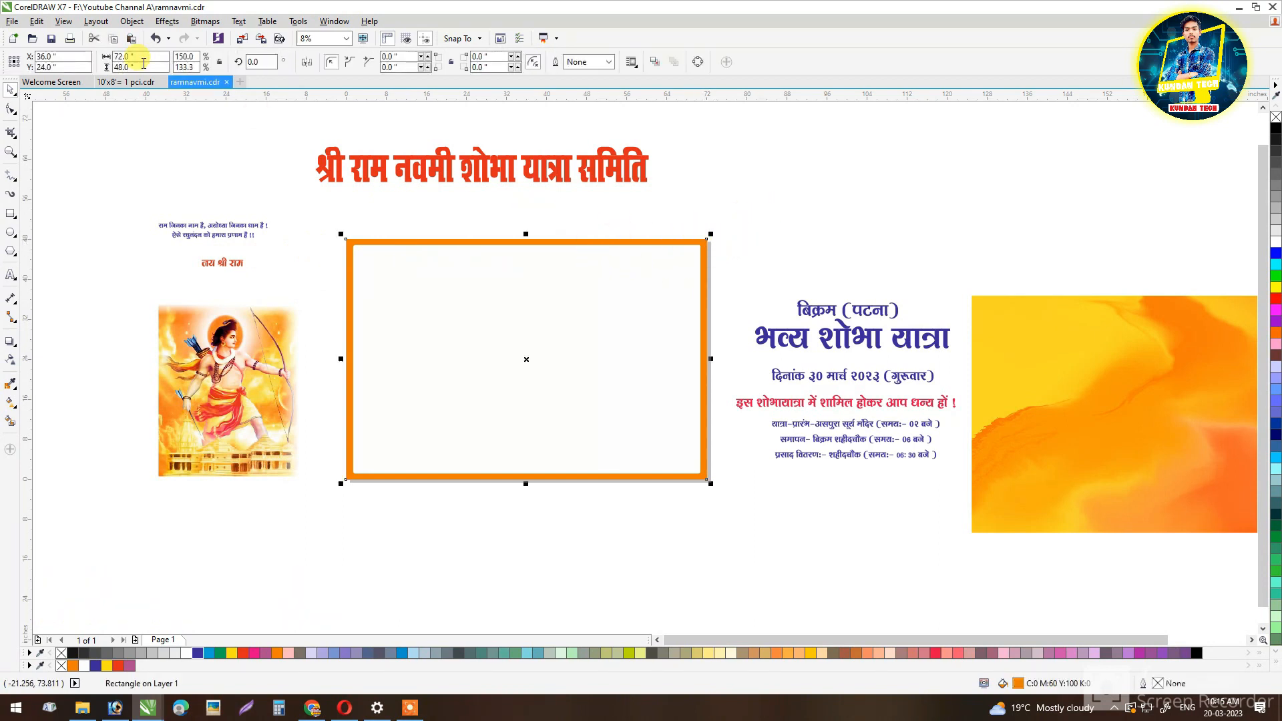
left_click(203, 133)
left_click(395, 244)
left_click(291, 217)
PowerClip the yellow-orange background image inside the banner's inner white-outlined frame.
left_click_drag(1046, 316, 856, 240)
right_click(856, 238)
left_click(868, 244)
left_click(487, 266)
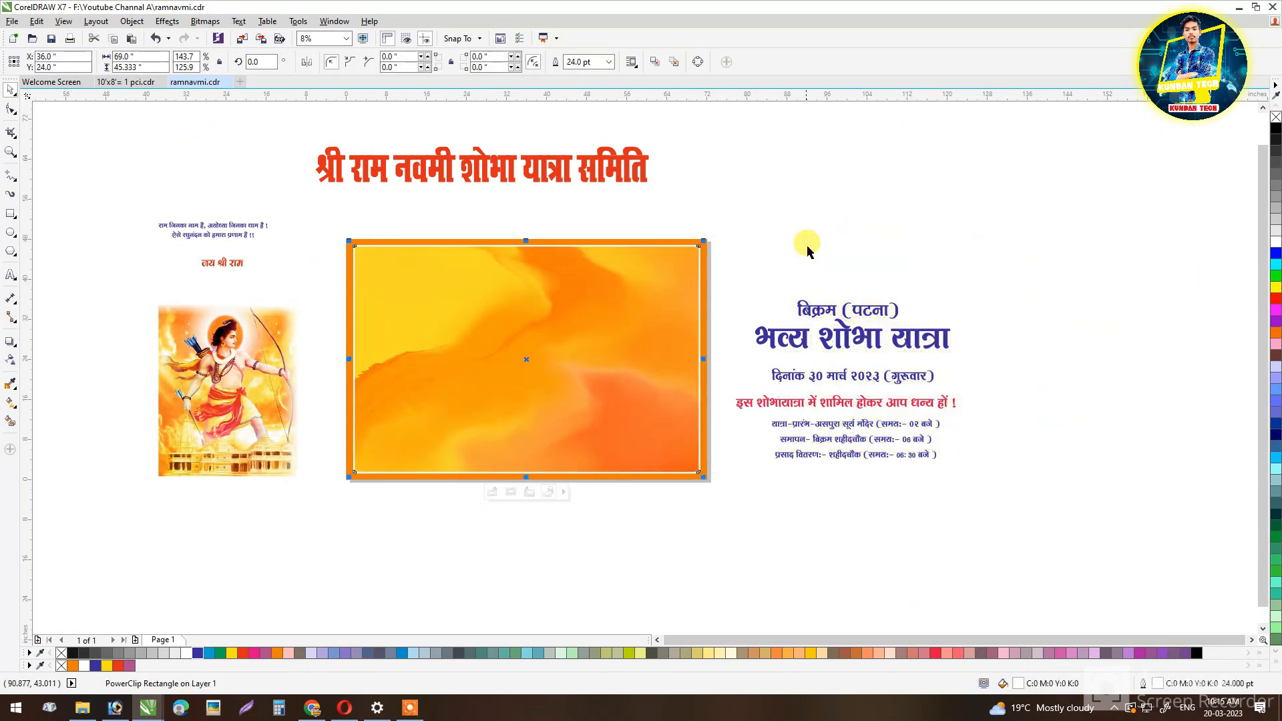
left_click(810, 226)
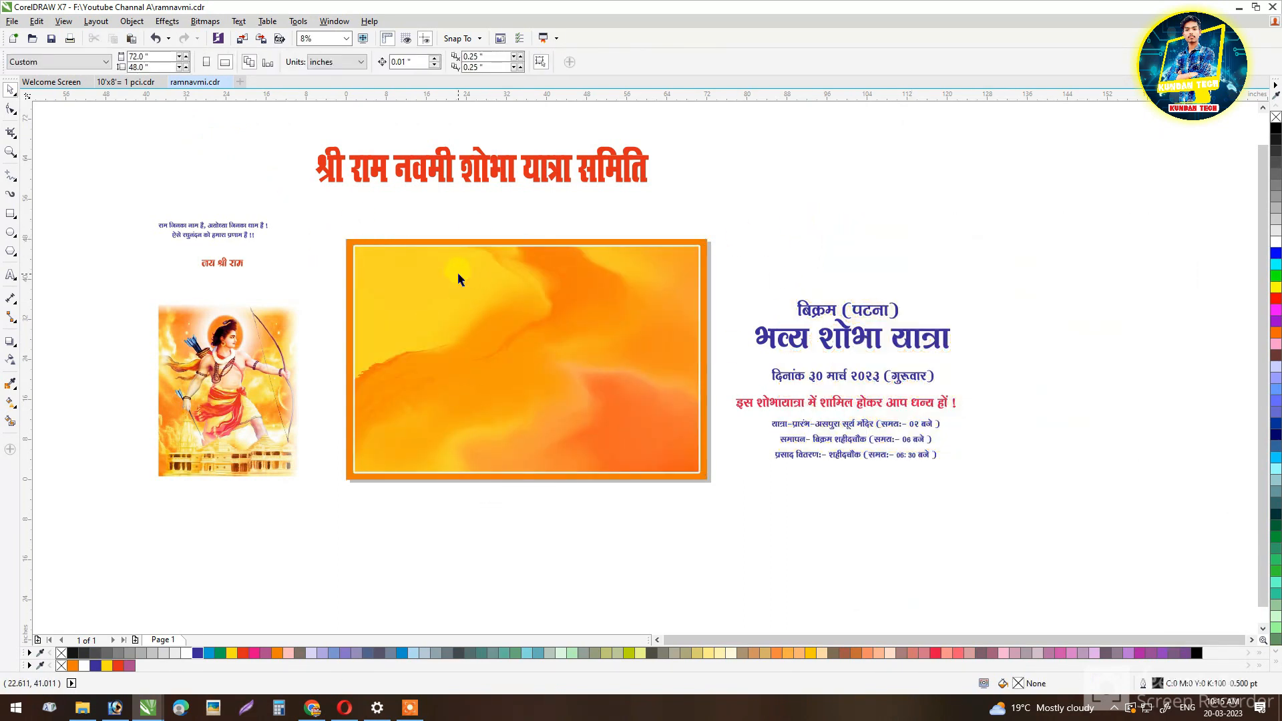
Move the text "जय श्री राम" into the banner's upper-left corner and enlarge it to about 10.18 inches wide.
left_click(216, 265)
scroll(214, 266, "up", 1)
left_click_drag(231, 260, 542, 243)
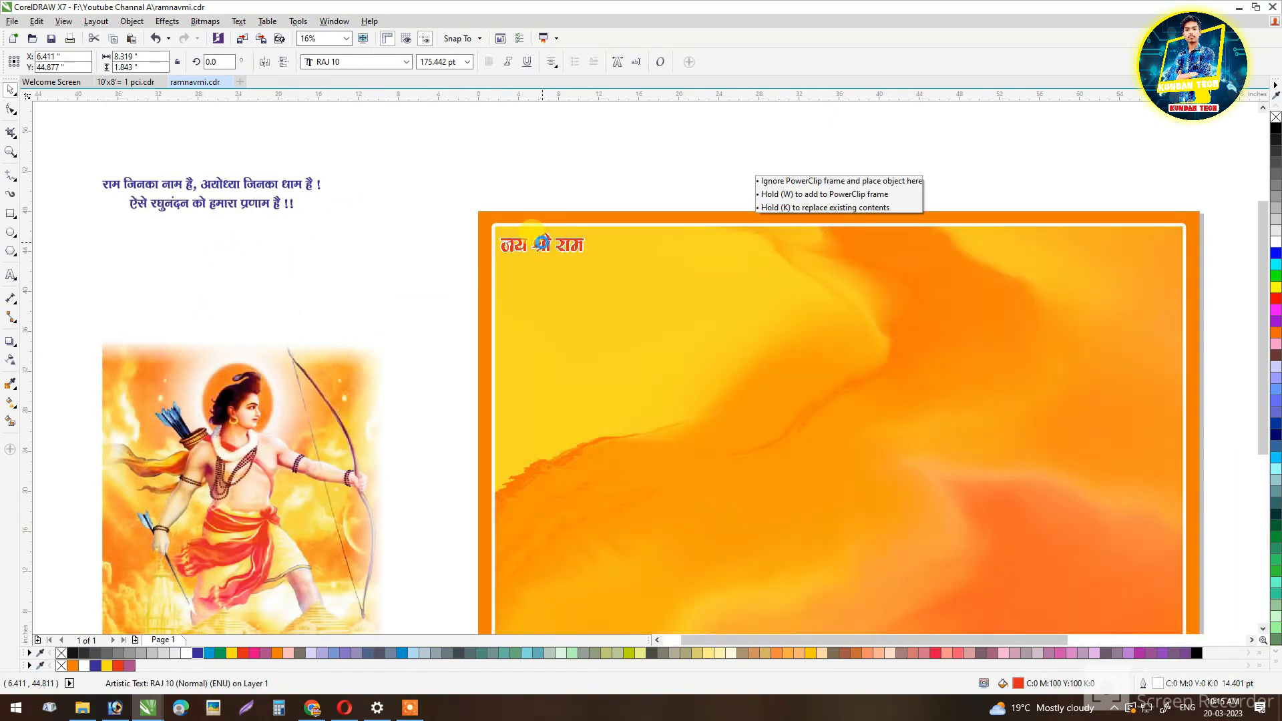
scroll(542, 243, "up", 2)
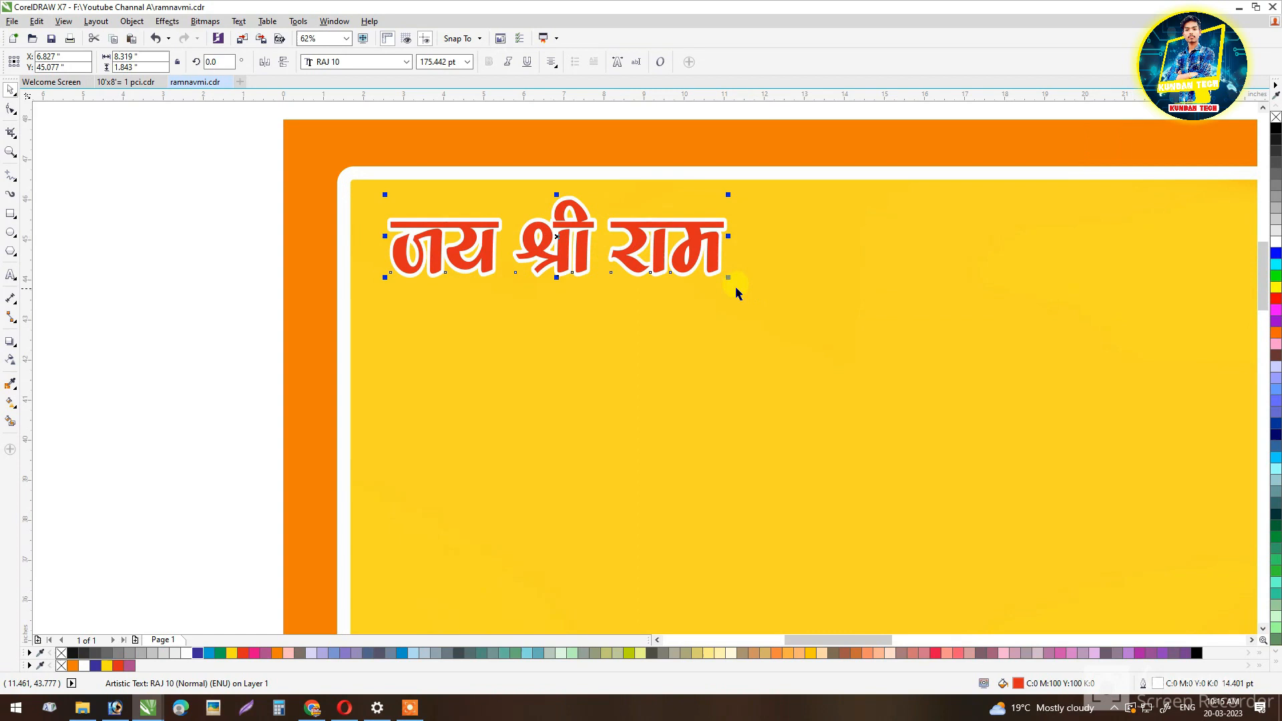
left_click_drag(728, 278, 802, 322)
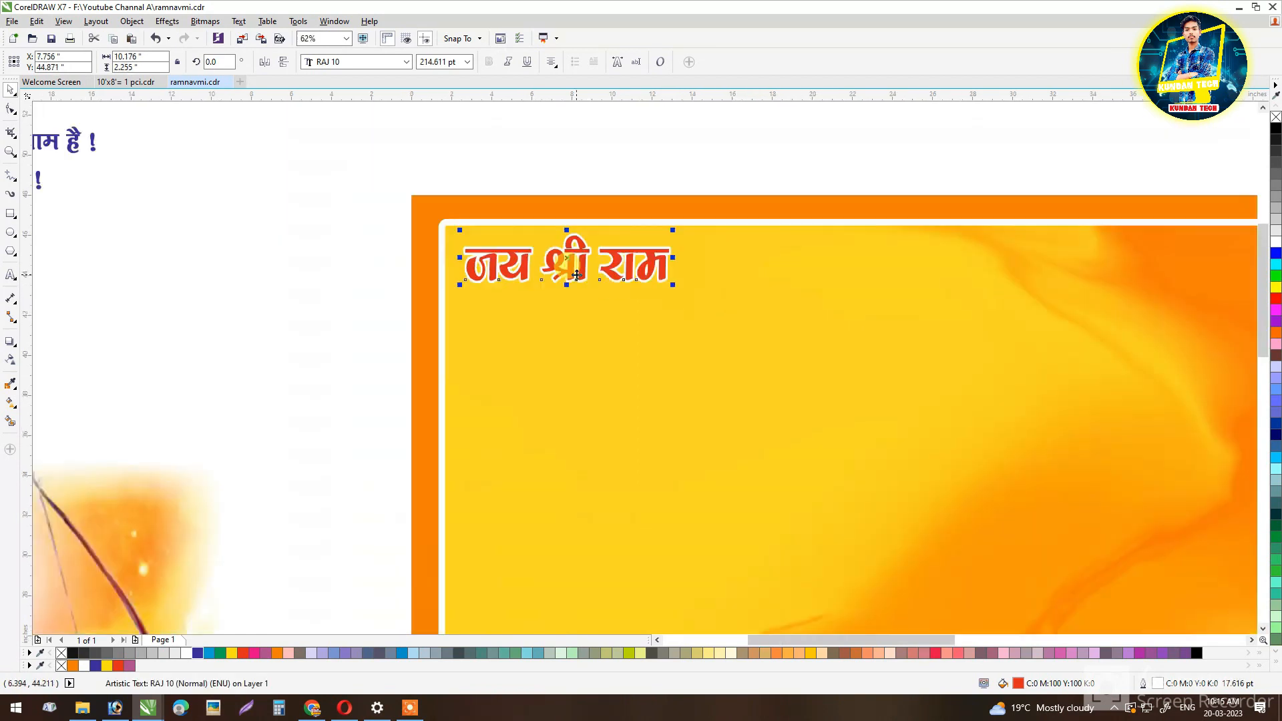
Add a slightly offset yellow copy of the "जय श्री राम" text behind the original.
scroll(588, 260, "up", 3)
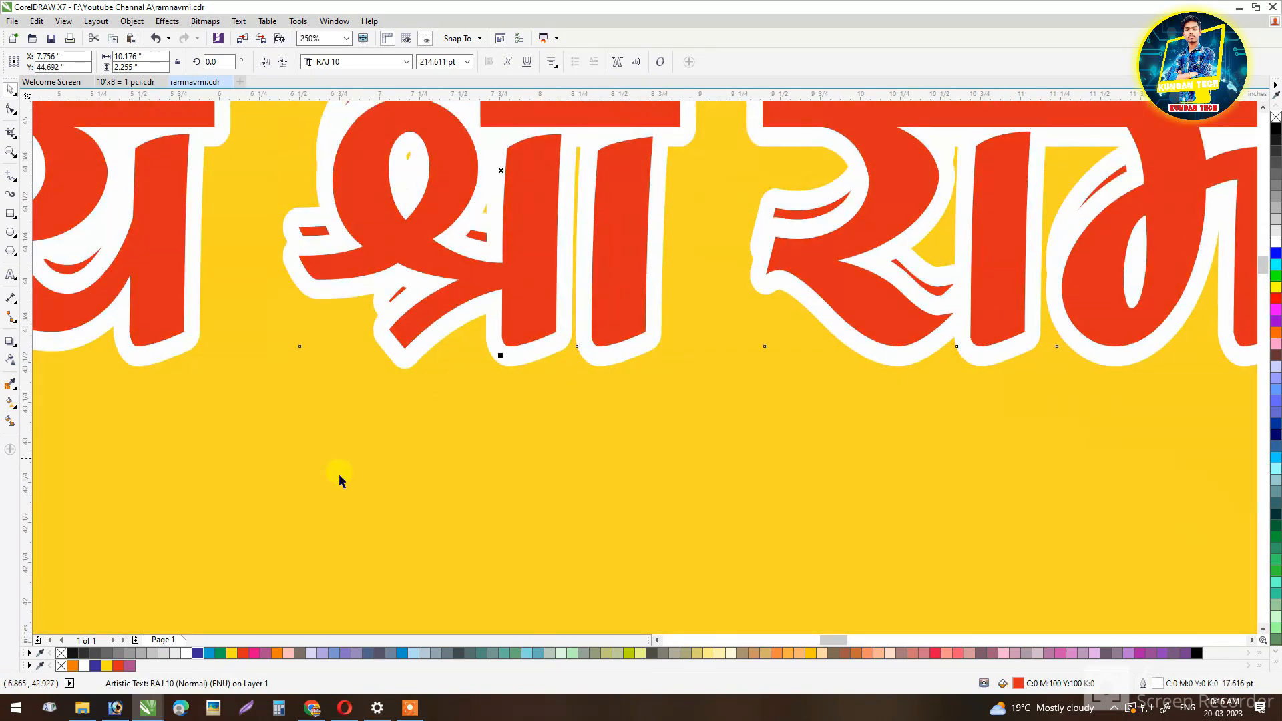
right_click(232, 656)
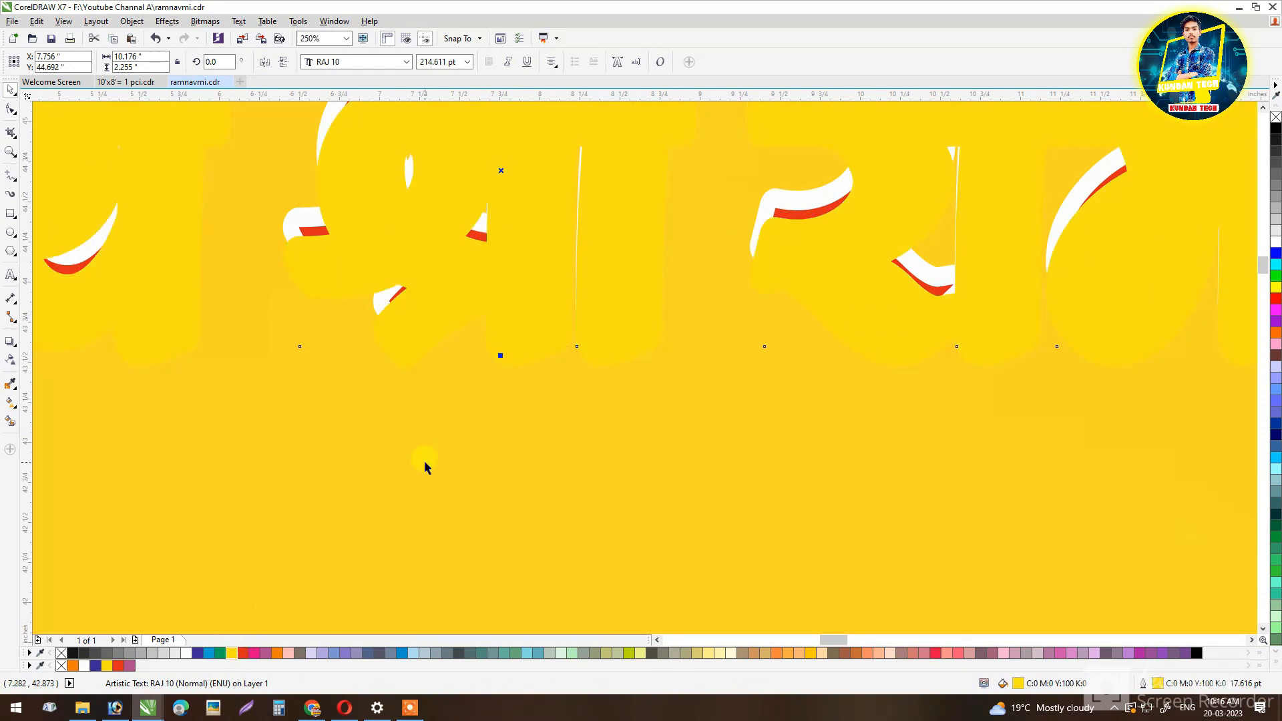
key("ctrl+Page_Down")
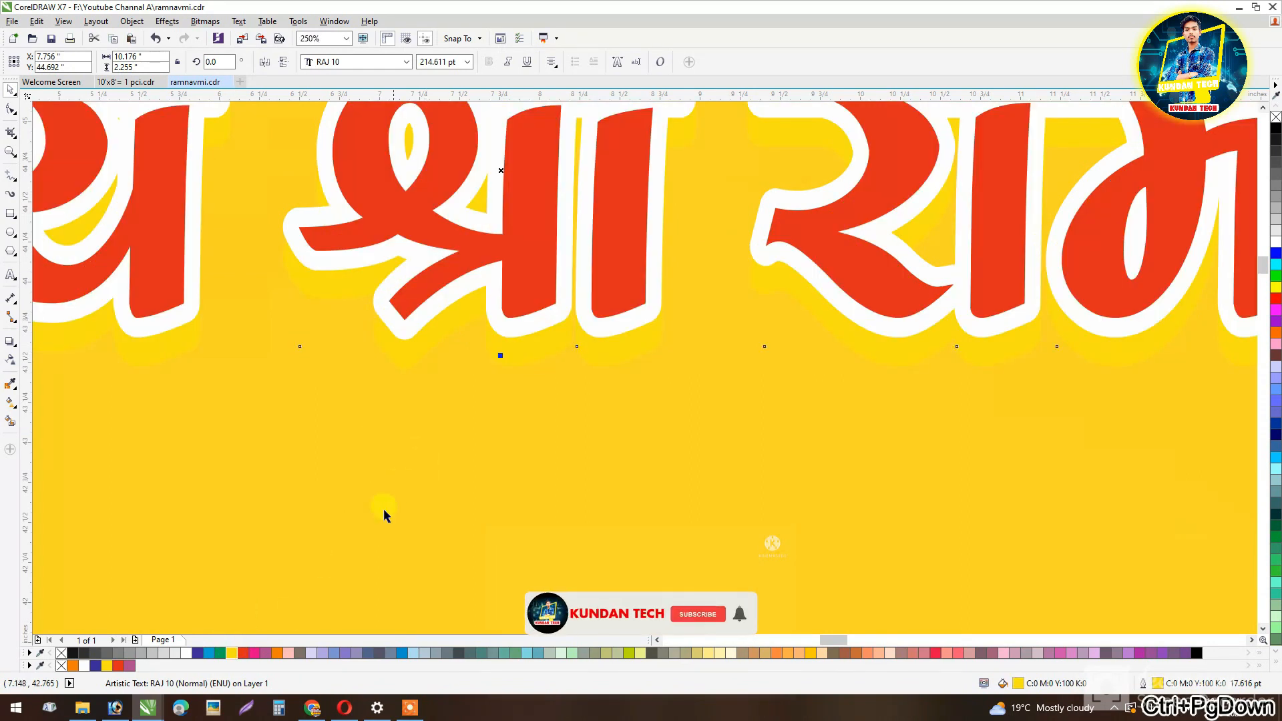
Try red on the rear copy of "जय श्री राम", adjust its offset, and set its fill and outline to blue (C100 M100).
left_click(242, 657)
right_click(242, 657)
scroll(470, 347, "down", 1)
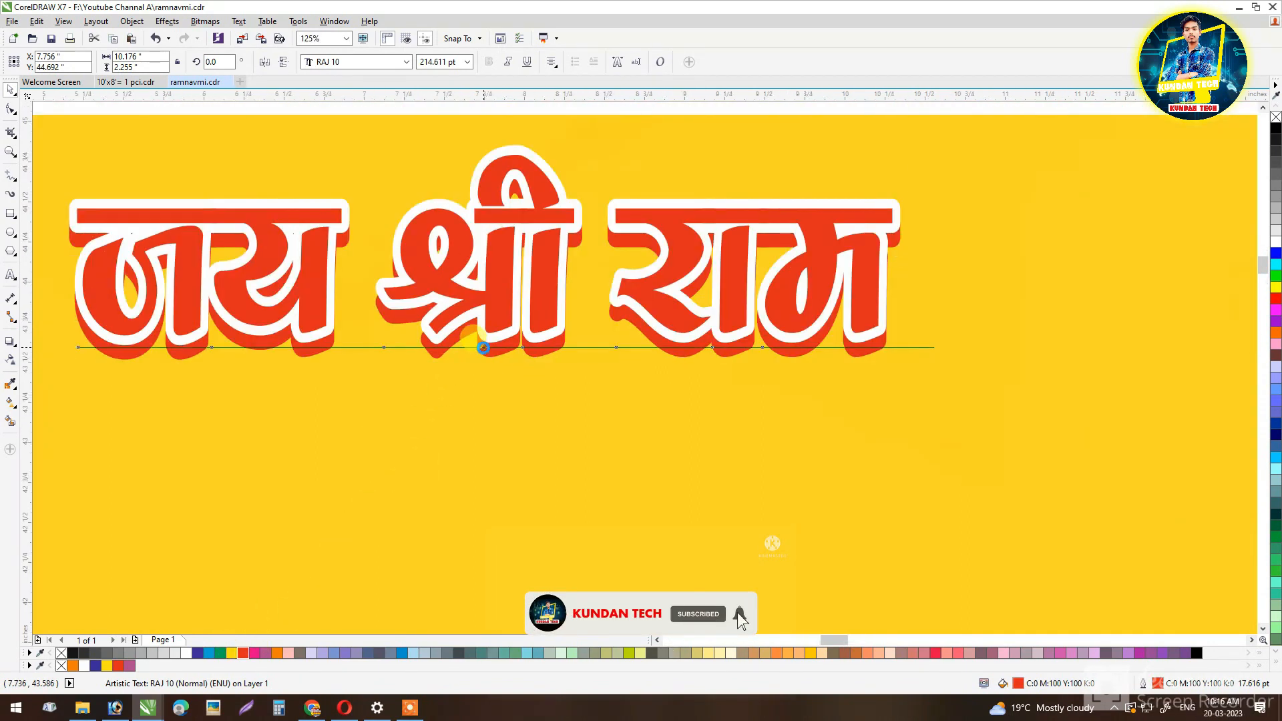
scroll(485, 347, "up", 1)
left_click_drag(512, 357, 509, 350)
left_click(198, 656)
right_click(199, 657)
scroll(328, 373, "down", 3)
Copy the two-layer "जय श्री राम" text to the banner's upper-right corner.
left_click(358, 364)
scroll(364, 371, "up", 2)
scroll(358, 364, "down", 3)
left_click_drag(358, 364, 565, 352)
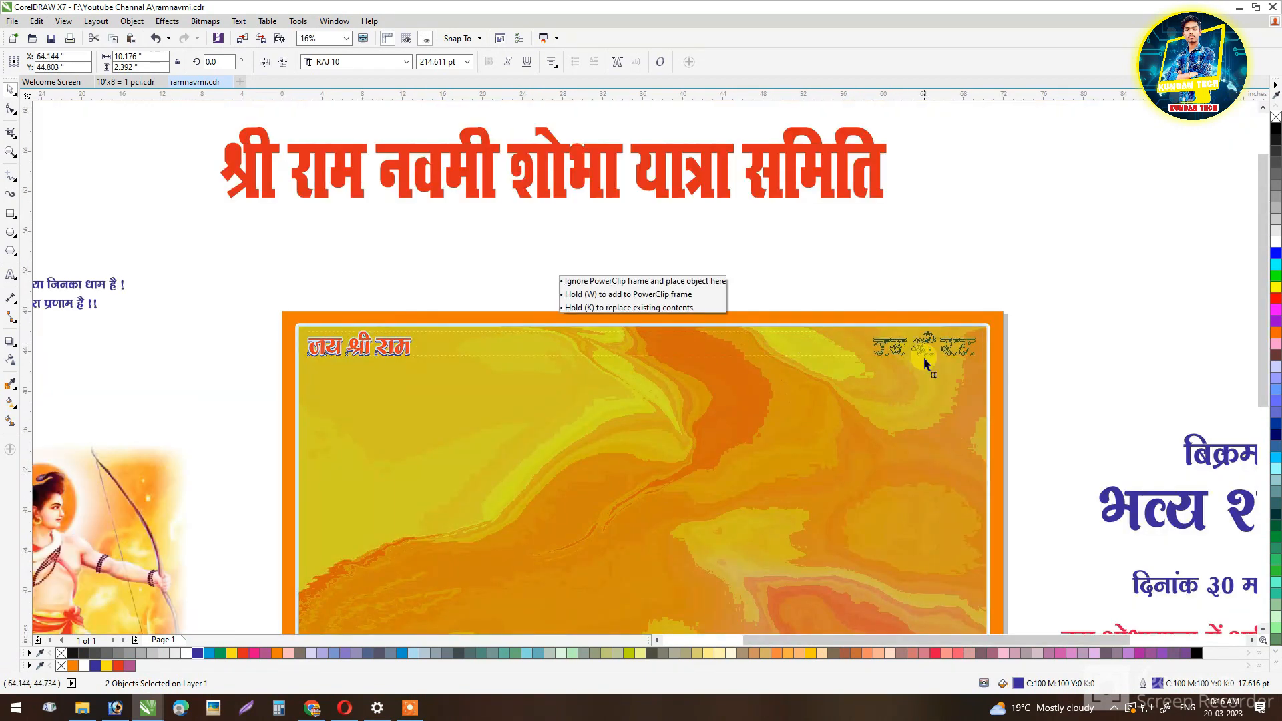
left_click_drag(925, 364, 925, 364)
left_click(794, 257)
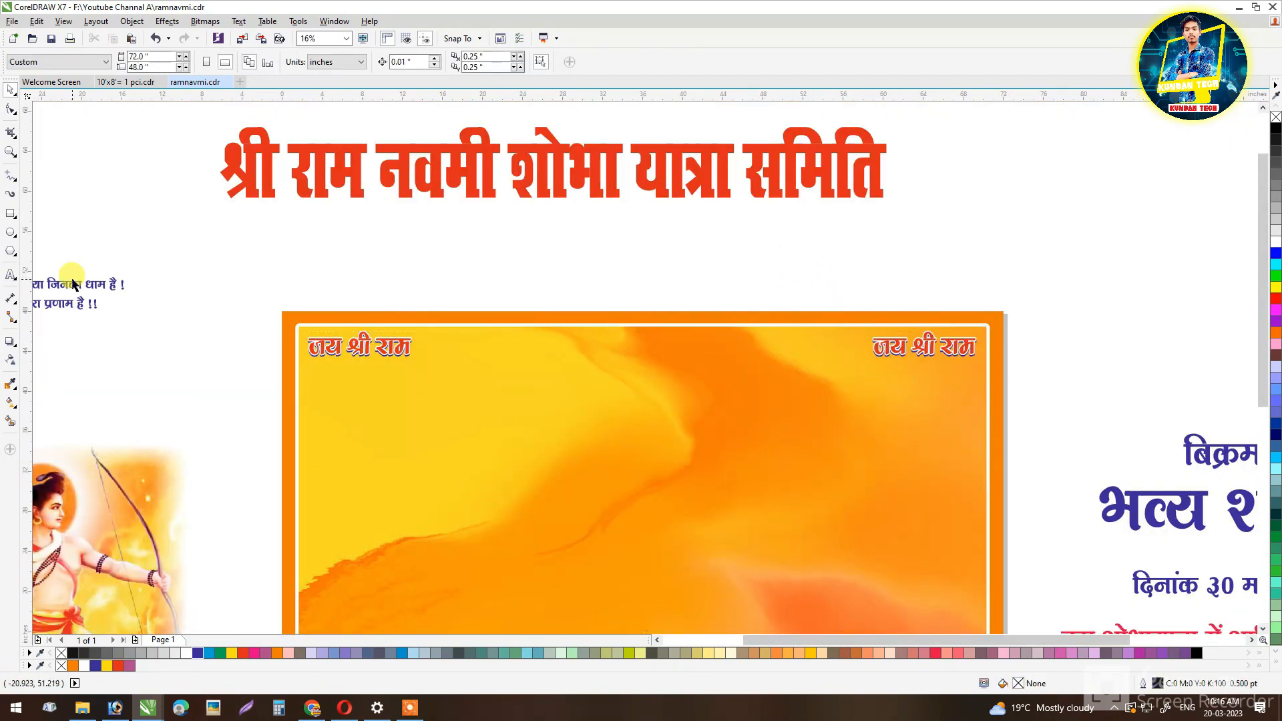
Move the two-line slogan to the top of the banner and centre it horizontally on the frame.
left_click_drag(74, 287, 688, 327)
scroll(698, 348, "up", 1)
left_click(682, 399, "shift")
key("c")
left_click(601, 233)
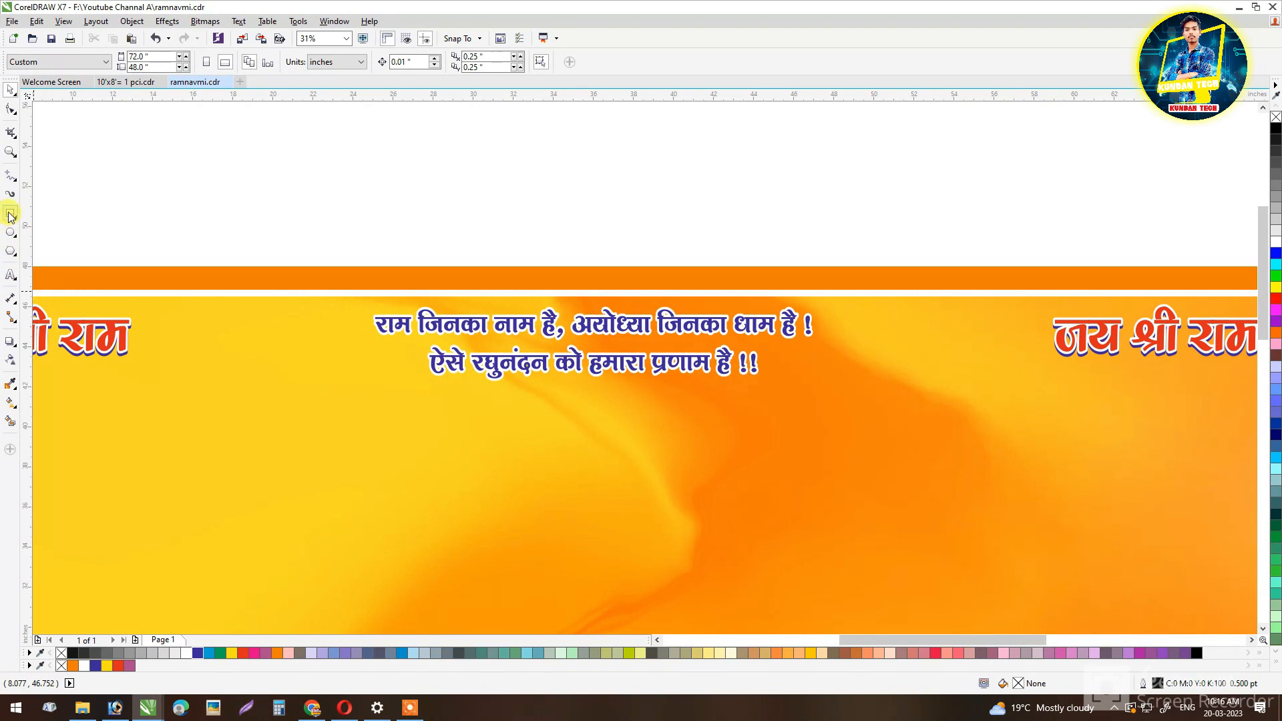
Draw a rectangle about 25.2 by 4.08 inches around the slogan and skew it into a parallelogram.
left_click(10, 214)
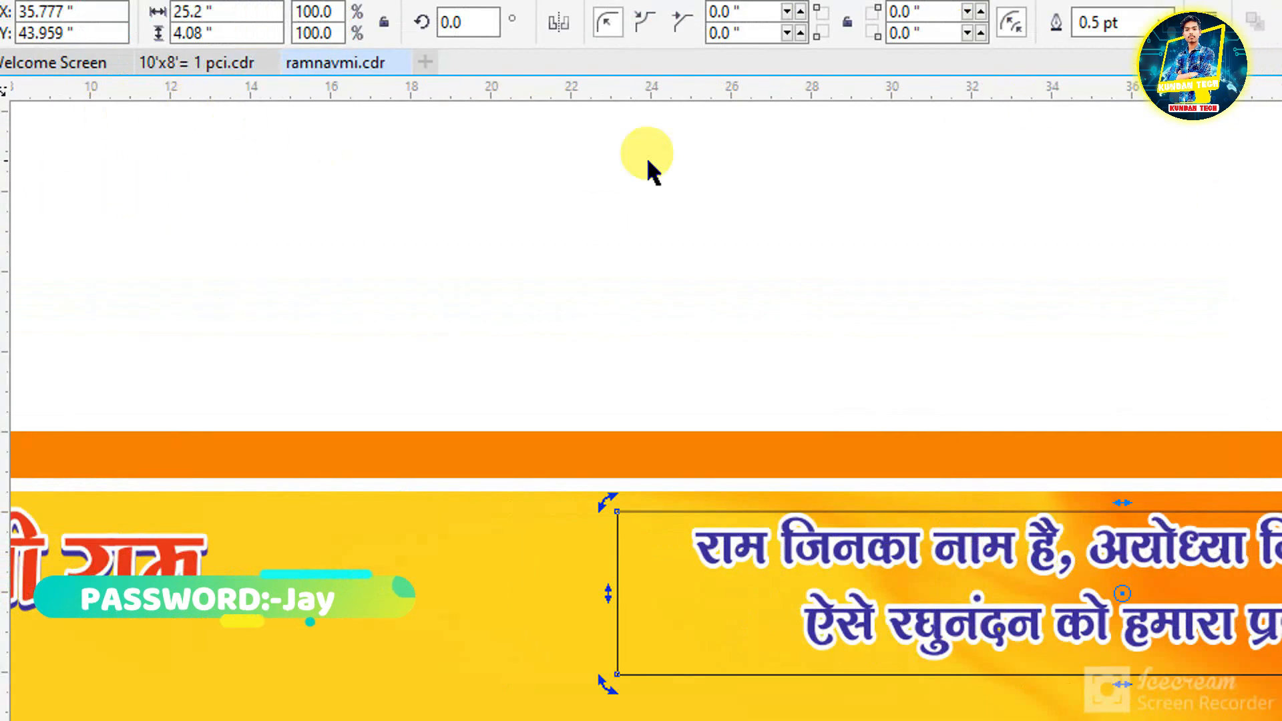
left_click(28, 124)
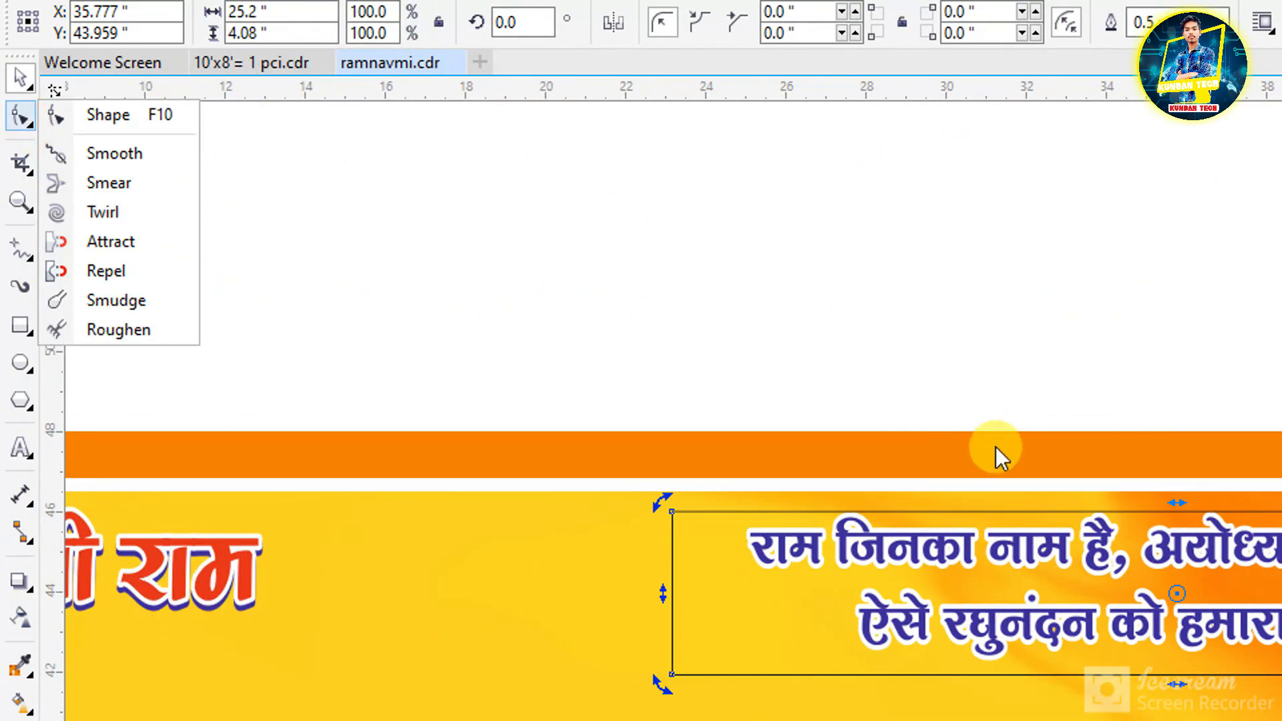
left_click(818, 589)
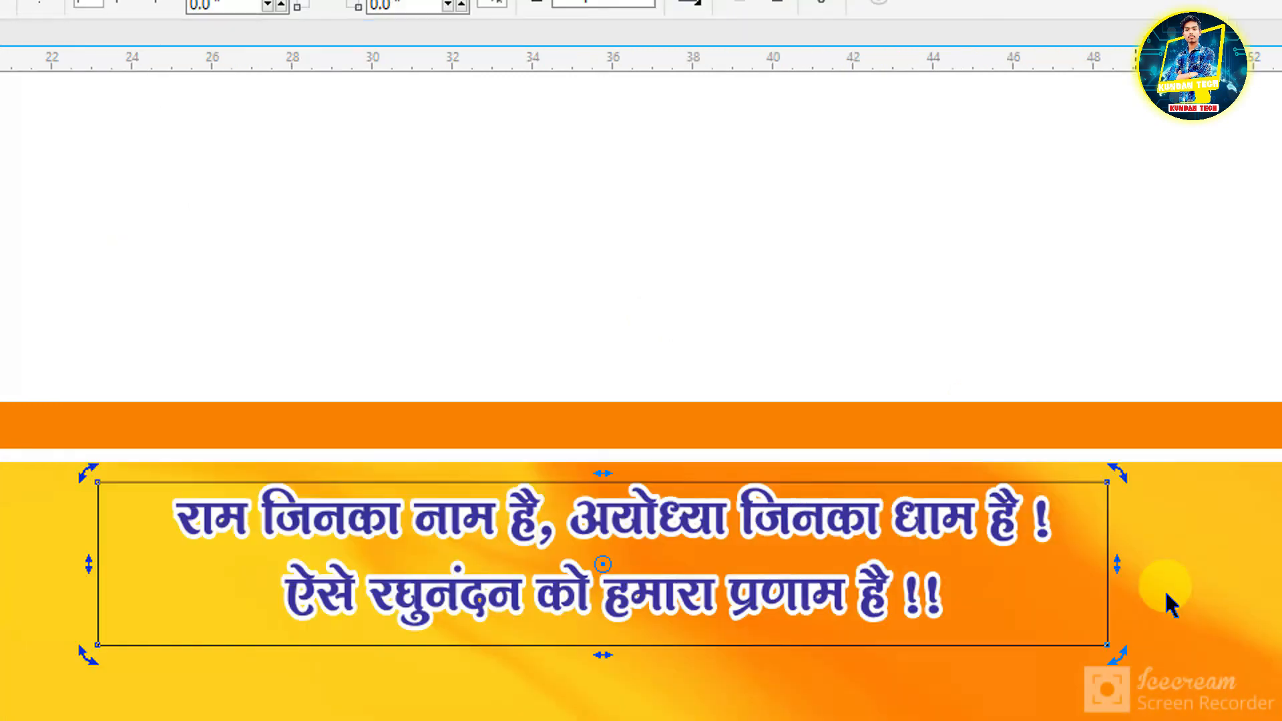
left_click(773, 541)
left_click(852, 575)
left_click_drag(1090, 482, 1150, 473)
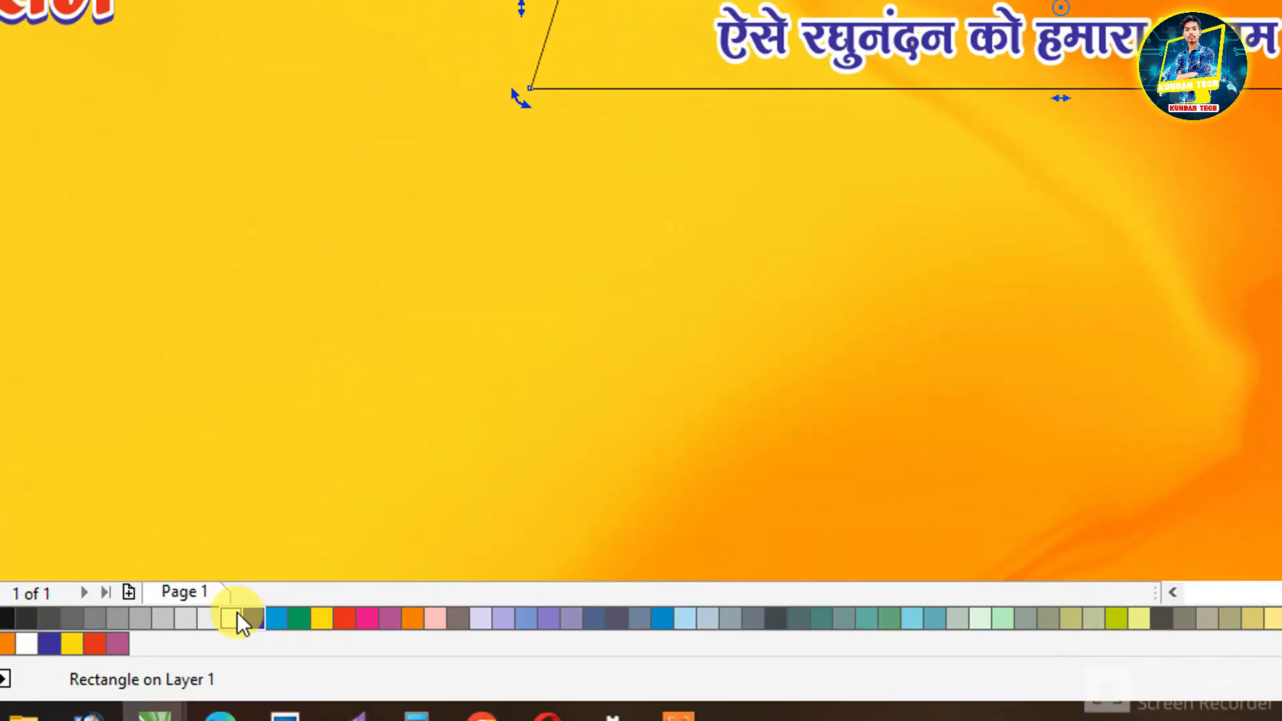
Fill the parallelogram white without an outline and place an offset magenta copy behind it.
left_click(235, 617)
right_click(117, 619)
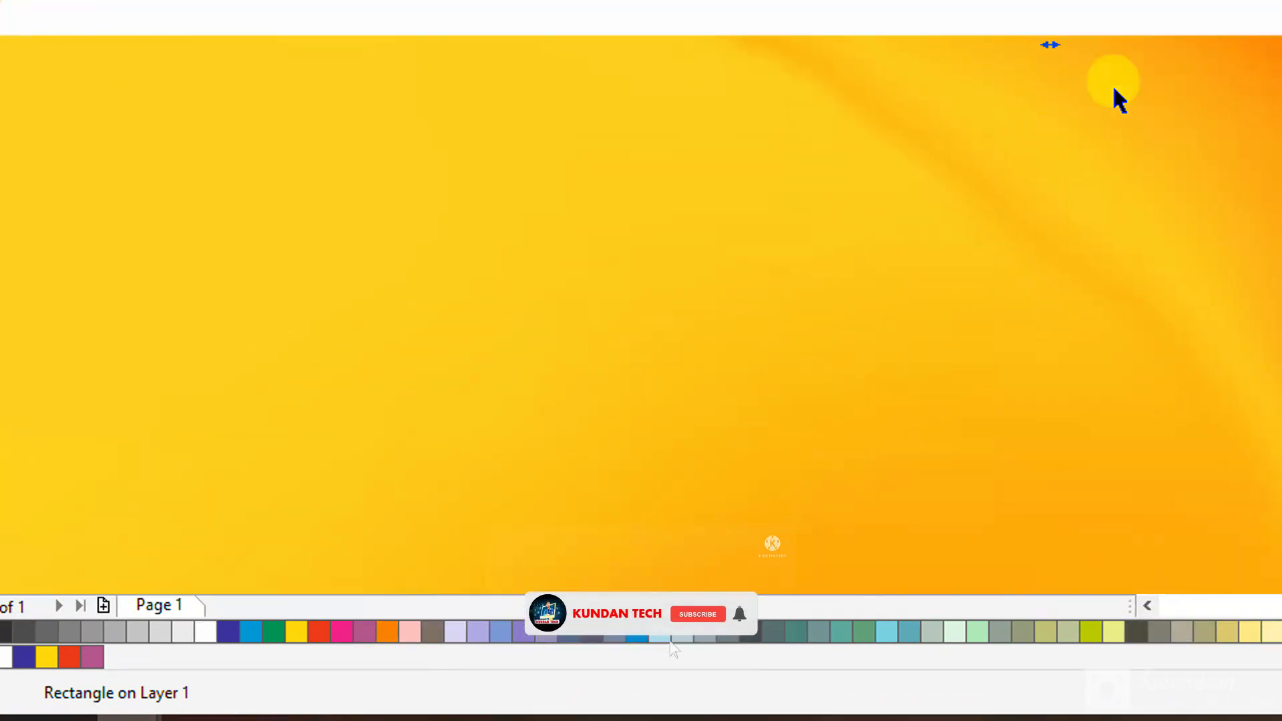
left_click_drag(1186, 20, 1202, 48)
left_click_drag(1089, 139, 1013, 160)
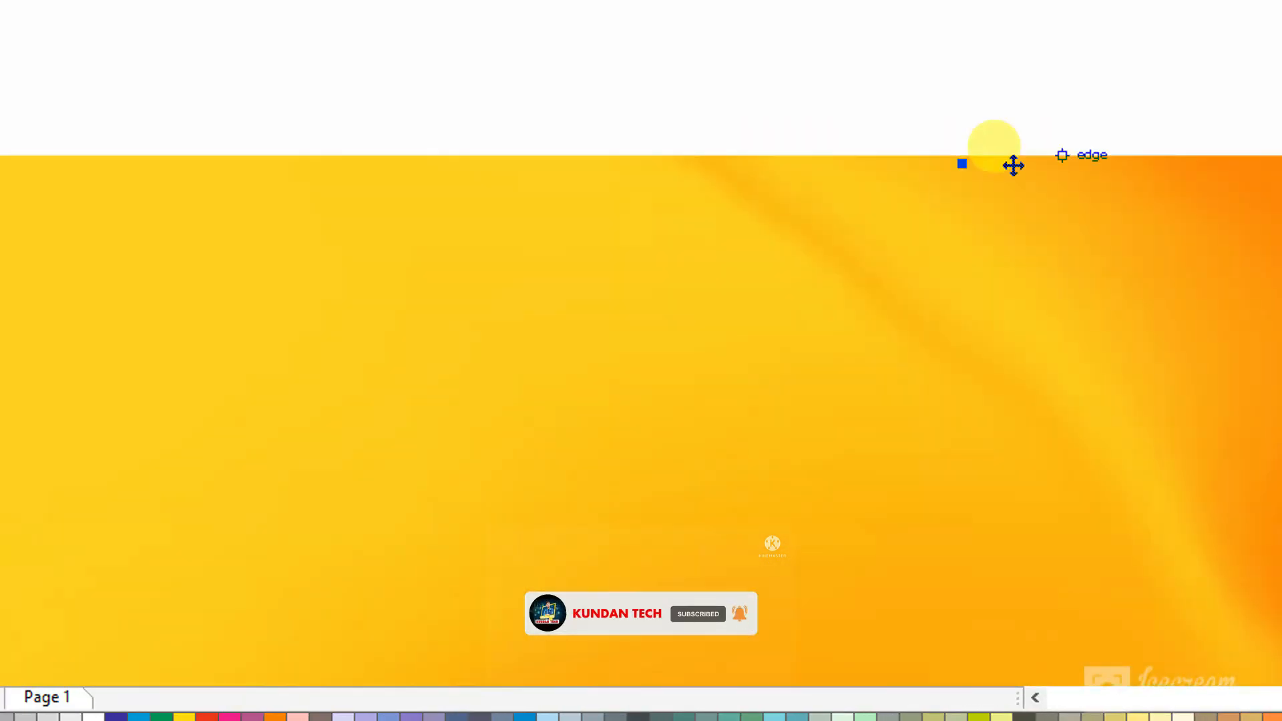
left_click(229, 718)
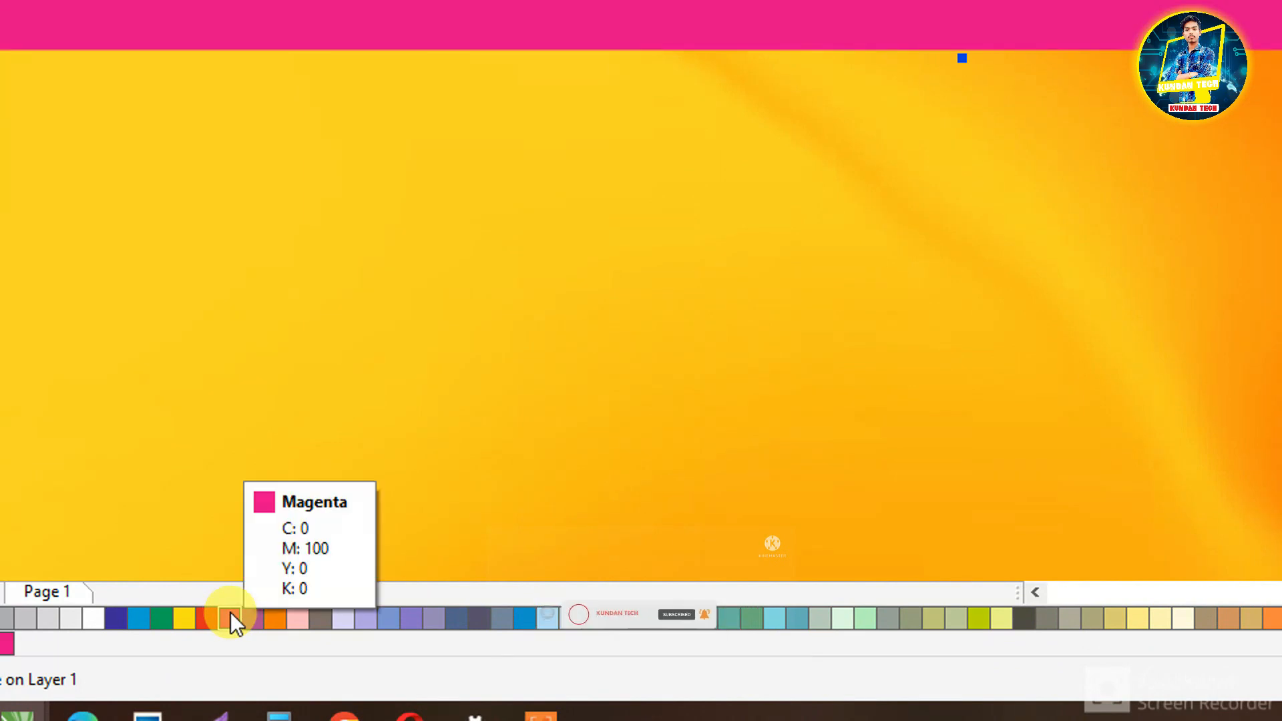
key("ctrl+Page_Down")
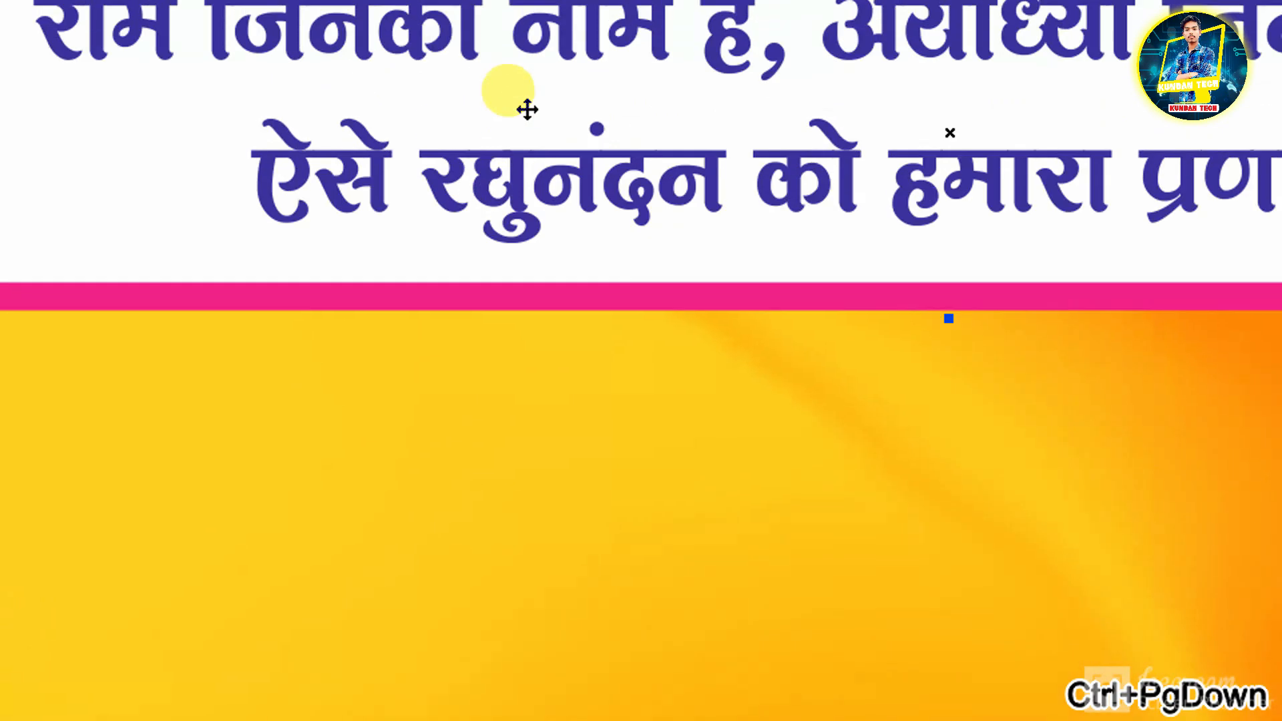
Give the white parallelogram behind the slogan a linear gradient from pale yellow (C20 M0 Y60 K0) to white.
left_click(506, 78)
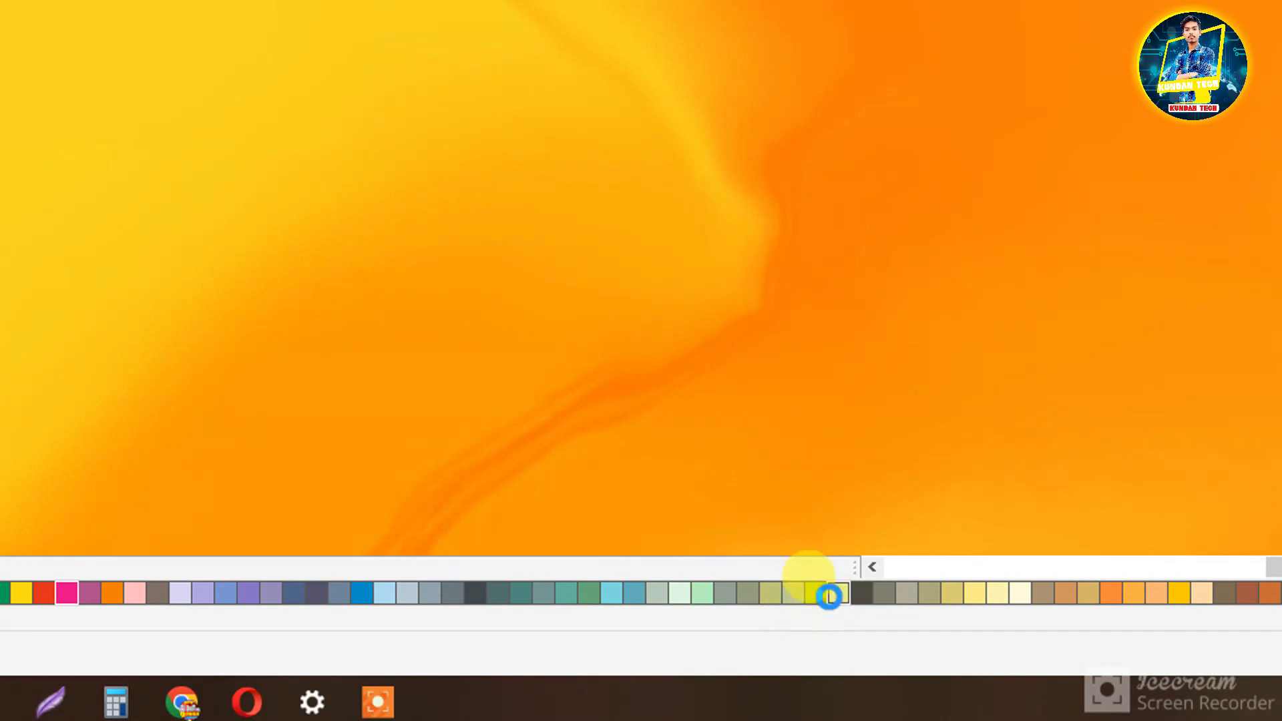
left_click(833, 594)
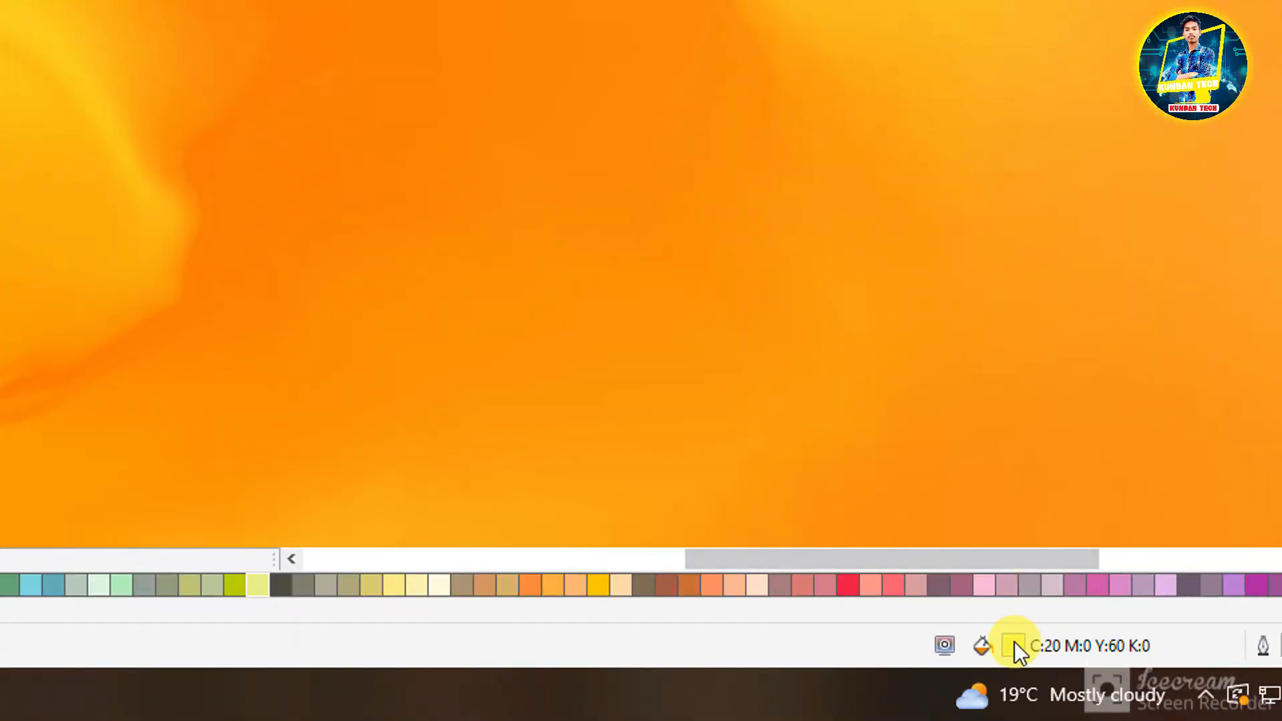
double_click(1015, 642)
left_click(513, 102)
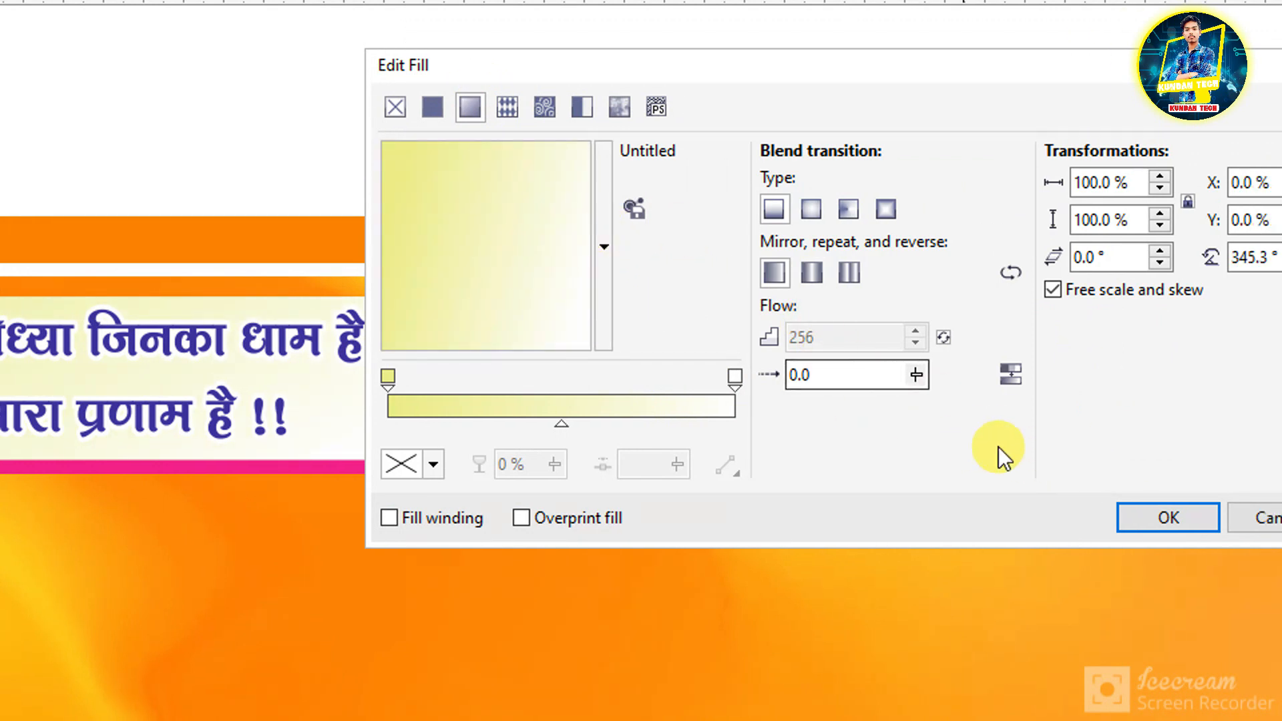
left_click(1145, 518)
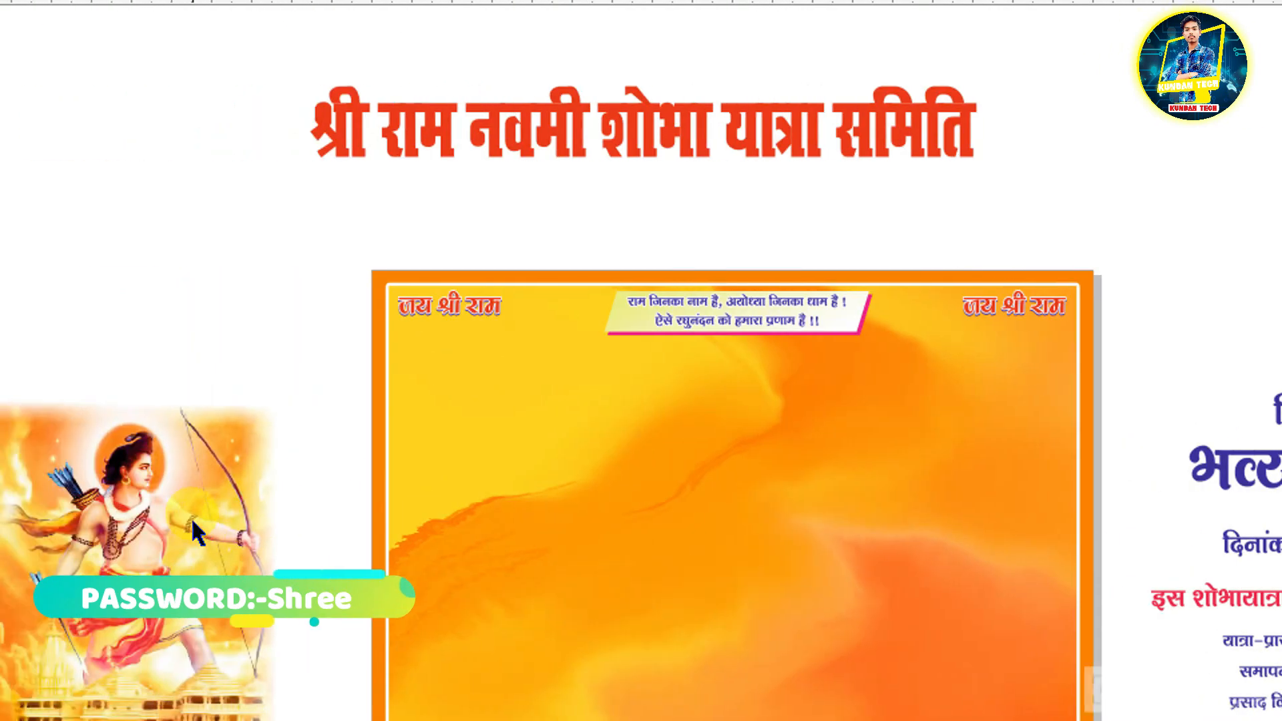
Move the picture of Lord Ram into the banner's lower-left area and scale it down slightly below the corner text.
left_click_drag(199, 486, 583, 479)
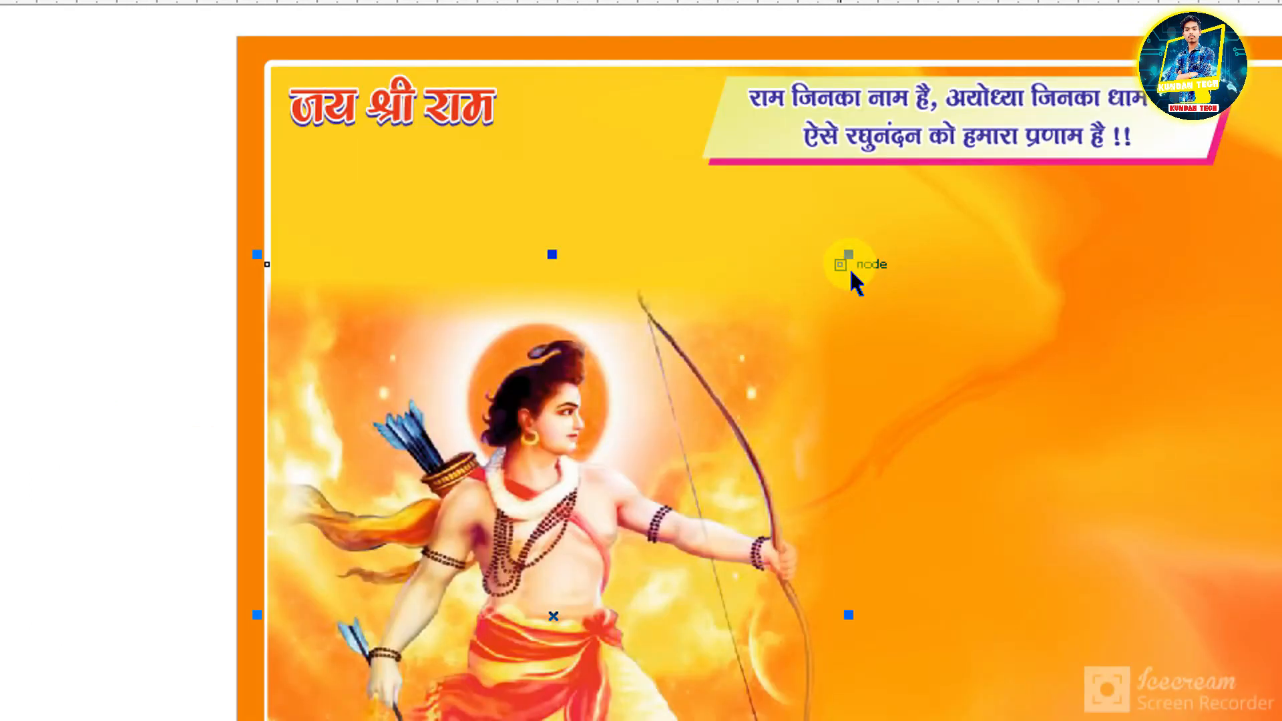
left_click_drag(848, 257, 852, 285)
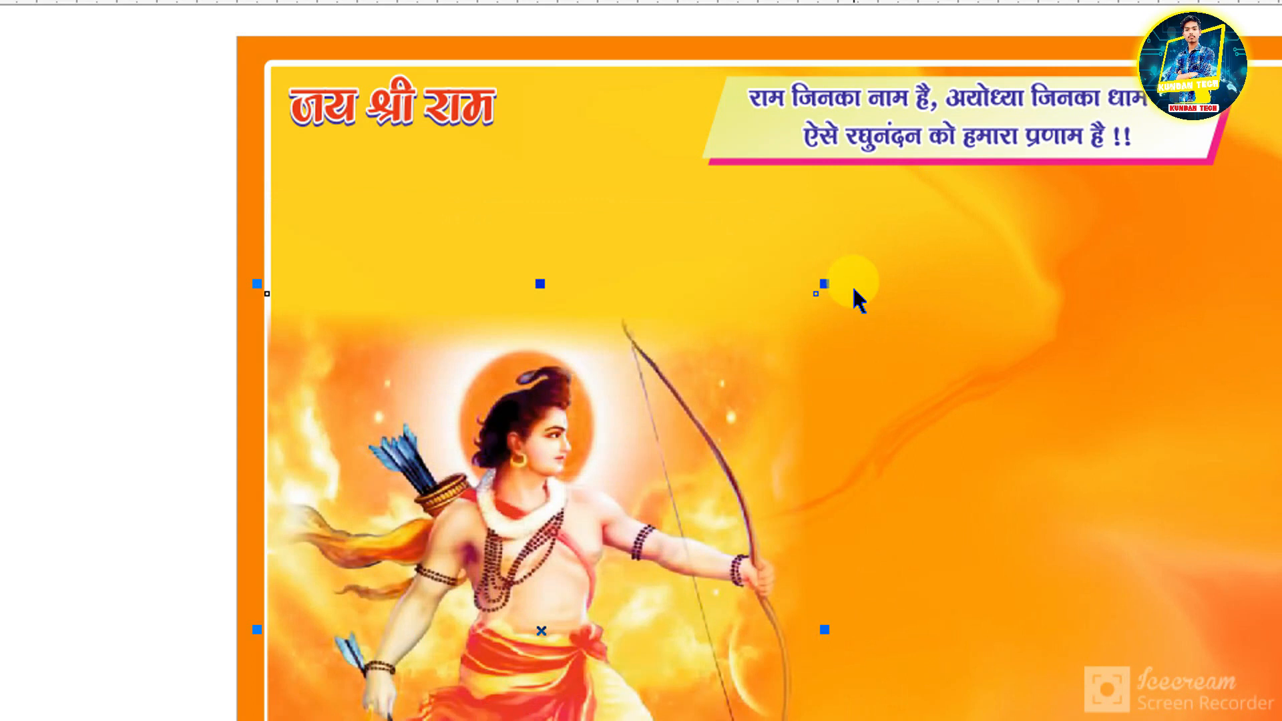
left_click(192, 299)
scroll(281, 465, "down", 1)
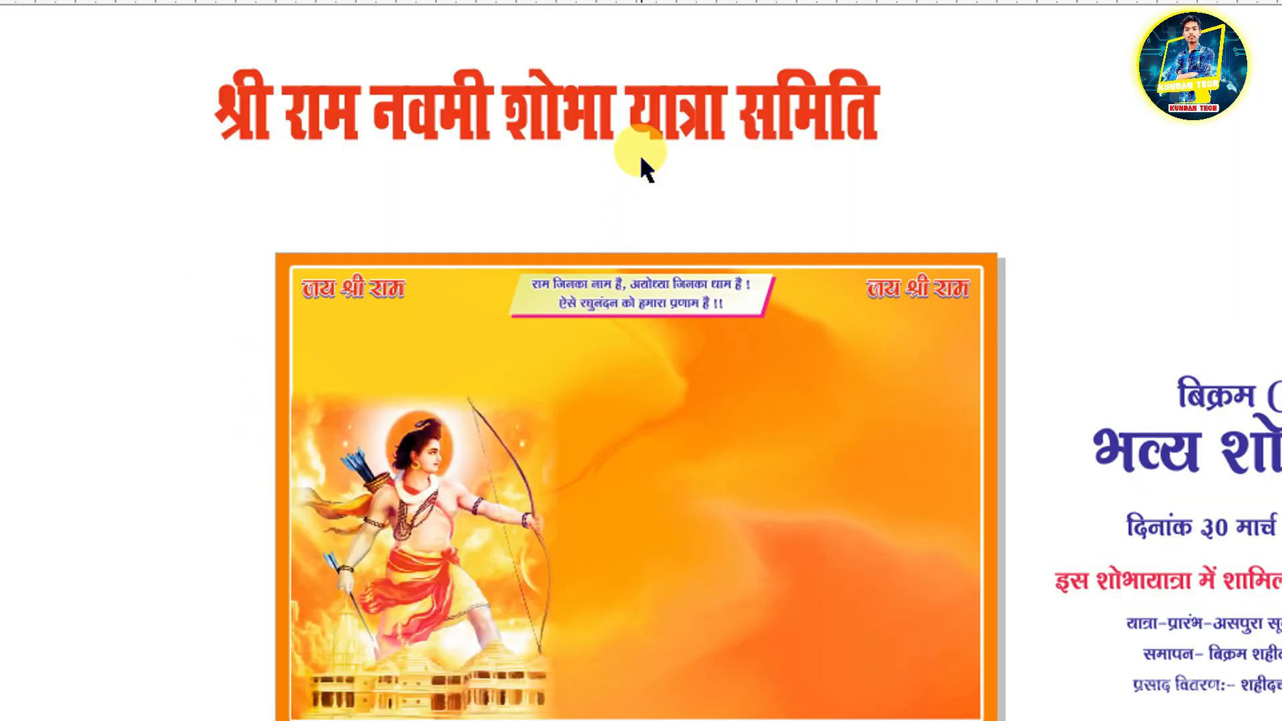
Move the heading "श्री राम नवमी शोभा यात्रा समिति" into the banner below the slogan and adjust its height.
scroll(654, 112, "up", 1)
left_click_drag(662, 110, 822, 598)
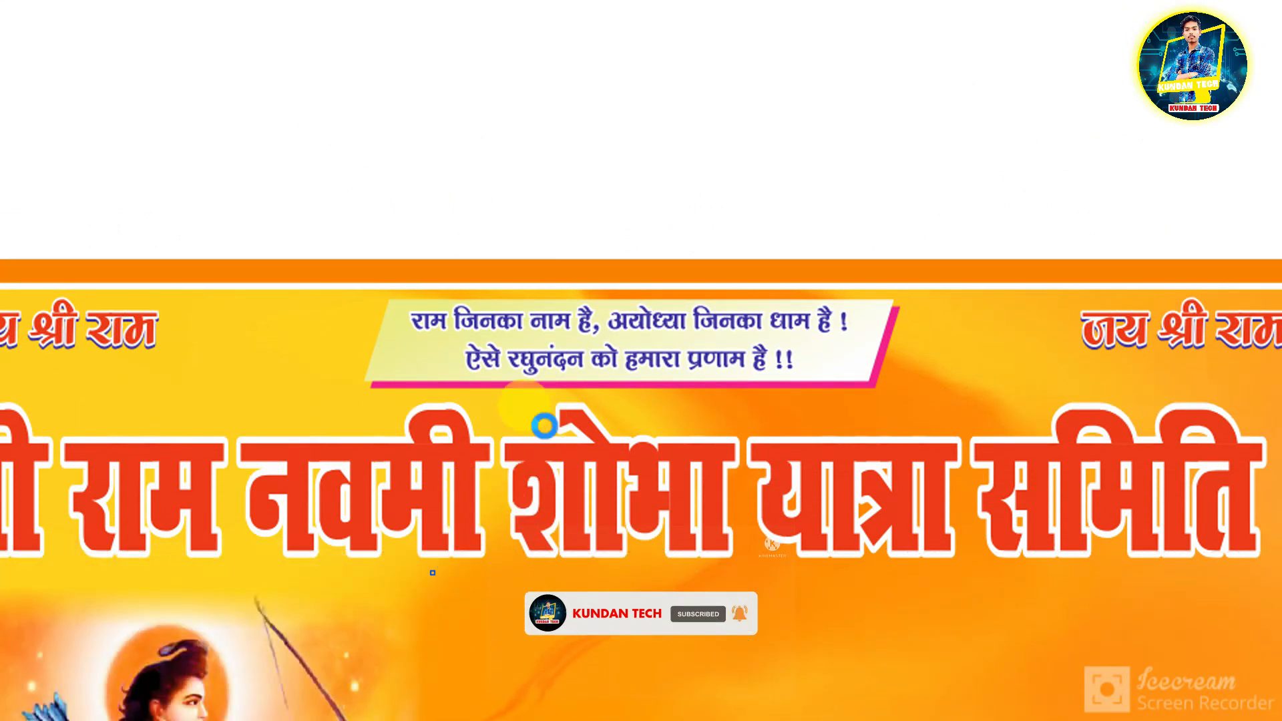
scroll(544, 424, "down", 1)
left_click(586, 509)
scroll(585, 509, "up", 1)
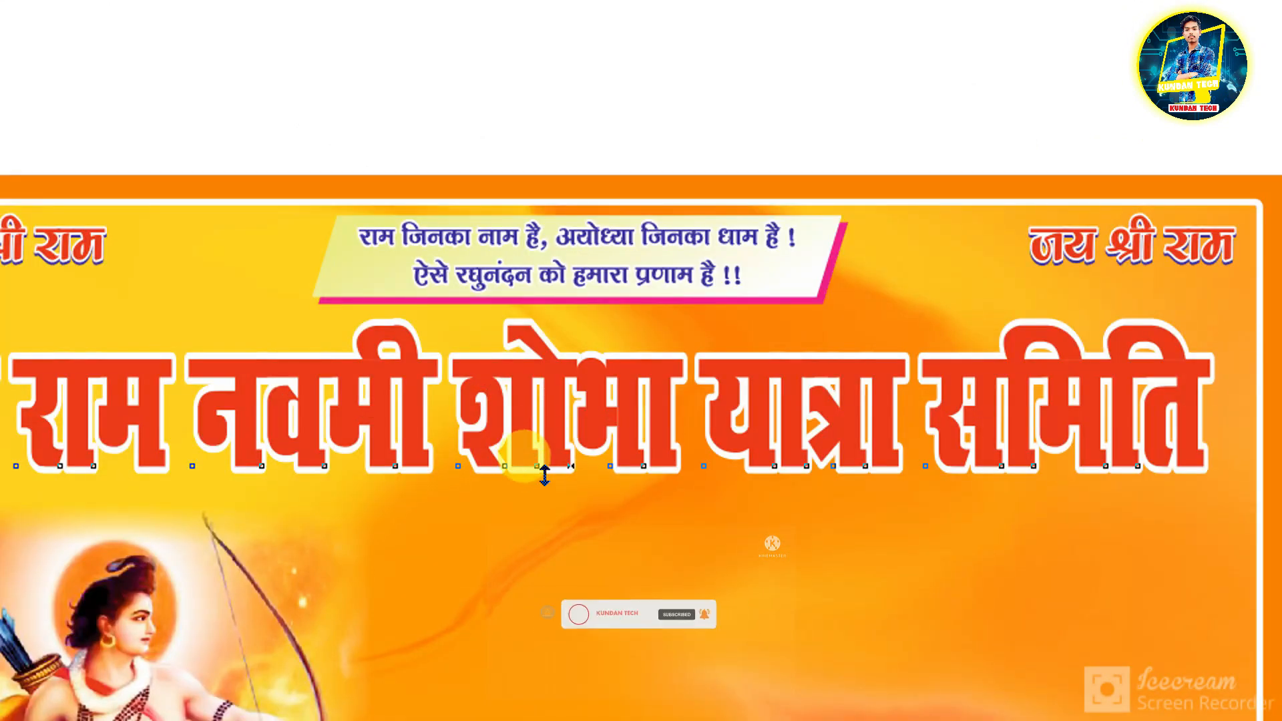
left_click_drag(534, 442, 557, 430)
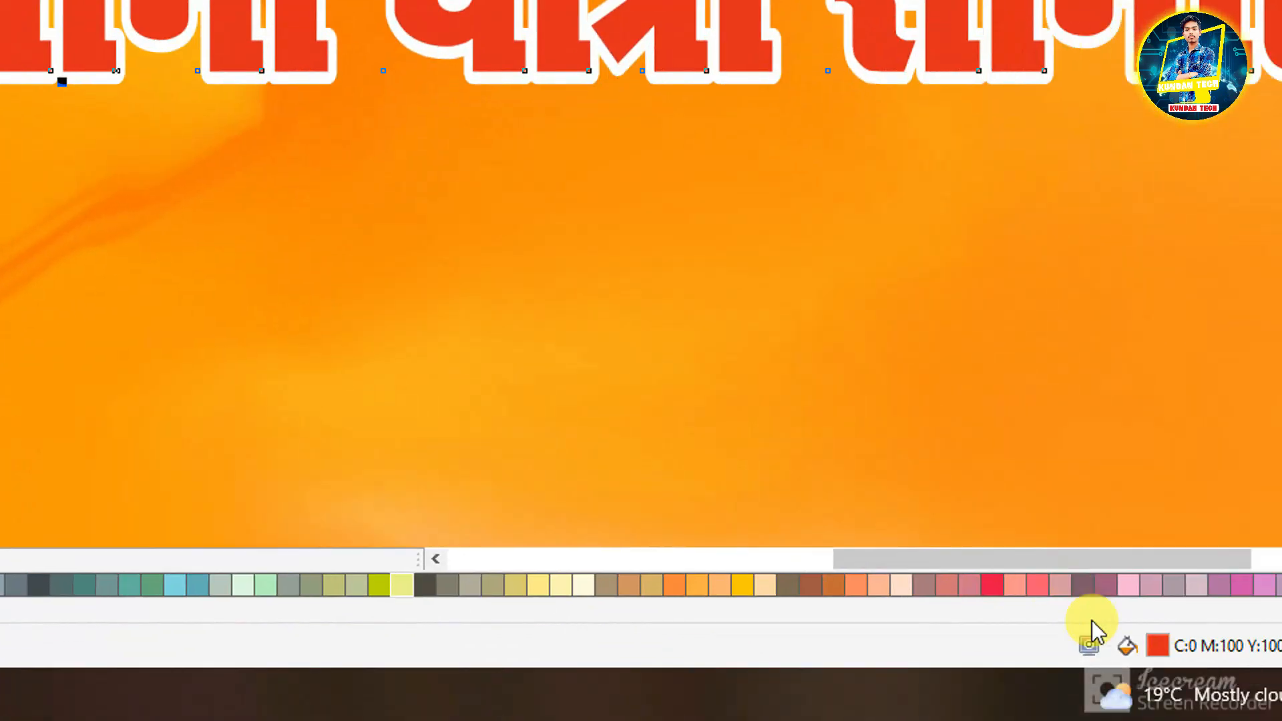
Give the heading "श्री राम नवमी शोभा यात्रा समिति" a linear gradient from red to dark red (C15 M100 Y92 K66).
double_click(1083, 645)
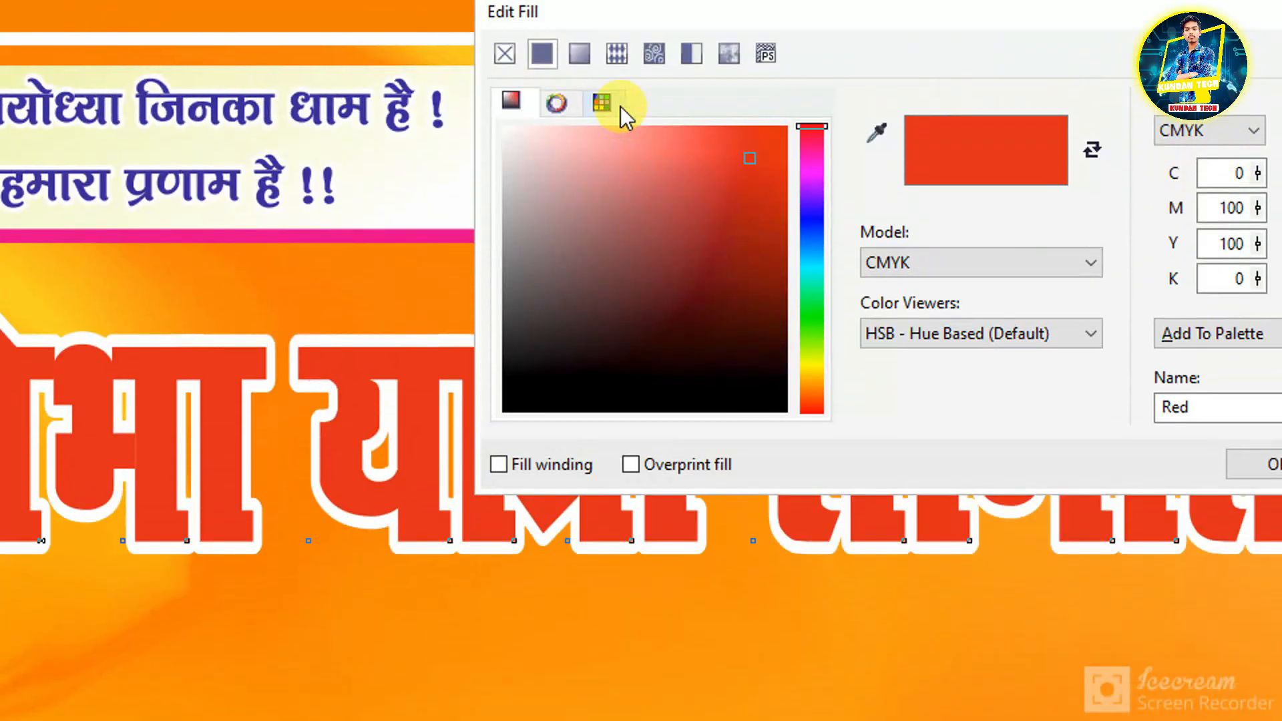
left_click(579, 103)
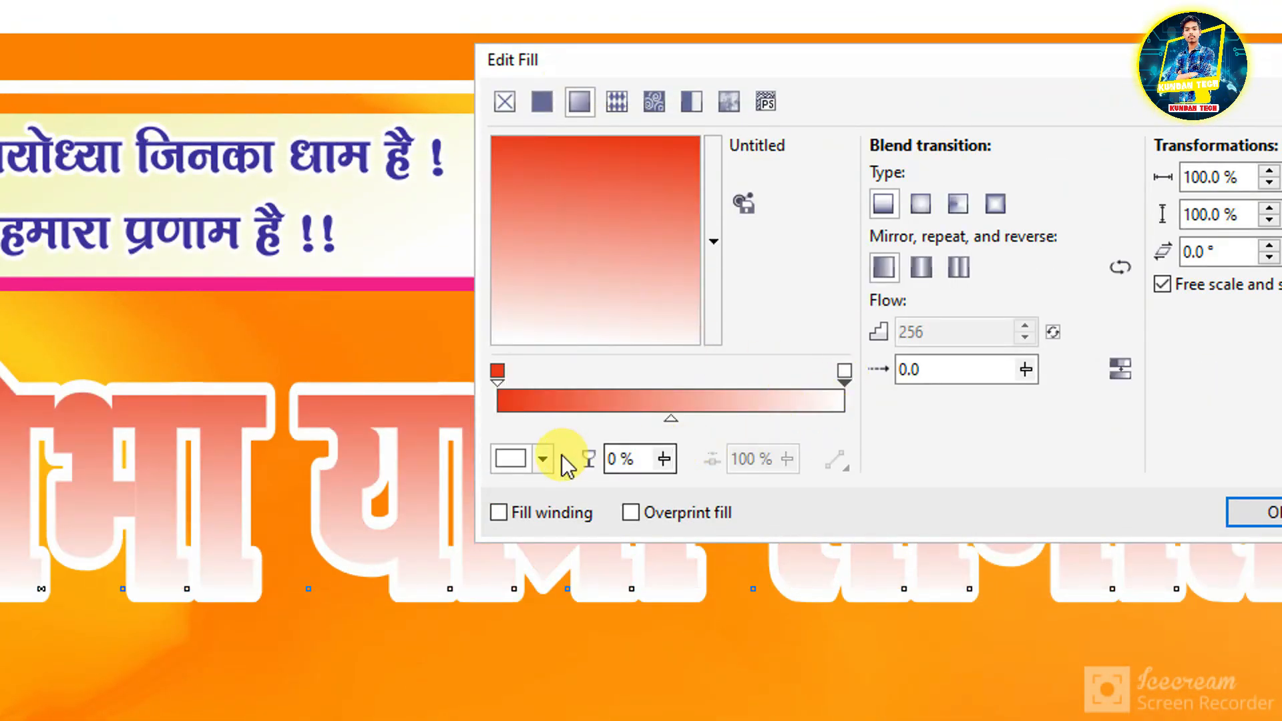
left_click(544, 460)
left_click_drag(635, 625, 627, 672)
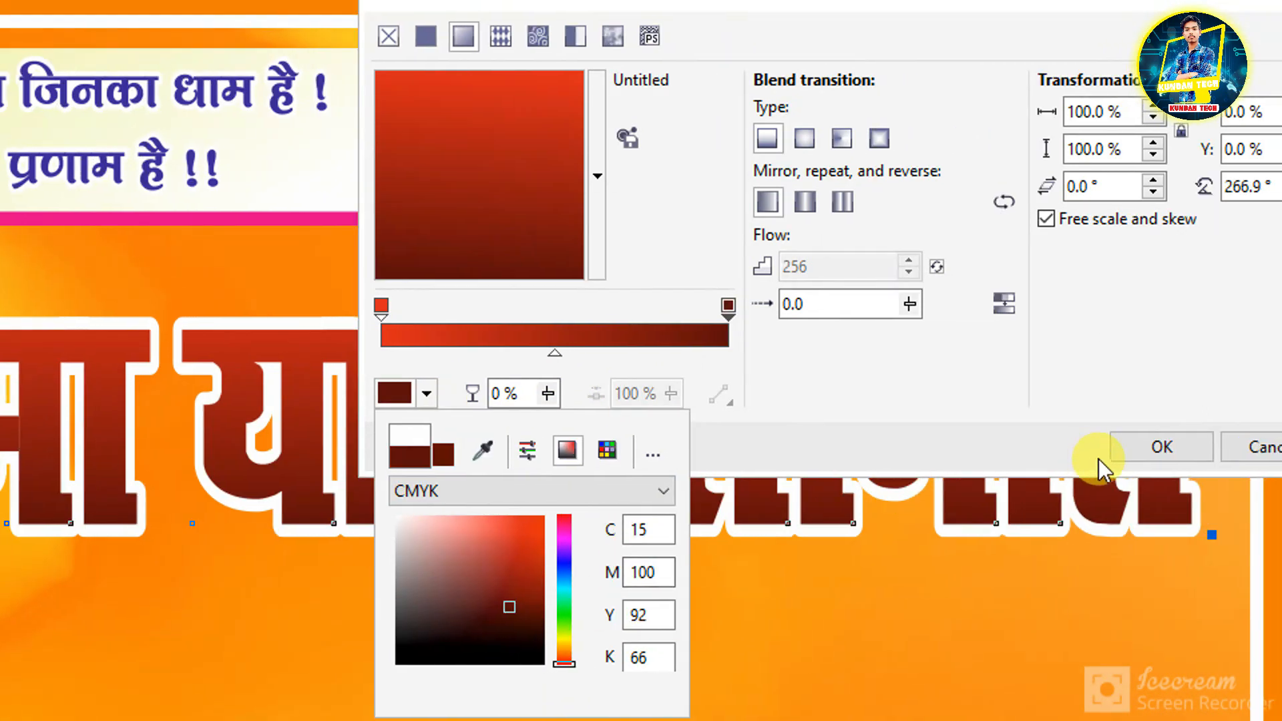
left_click(1239, 460)
left_click(1090, 457)
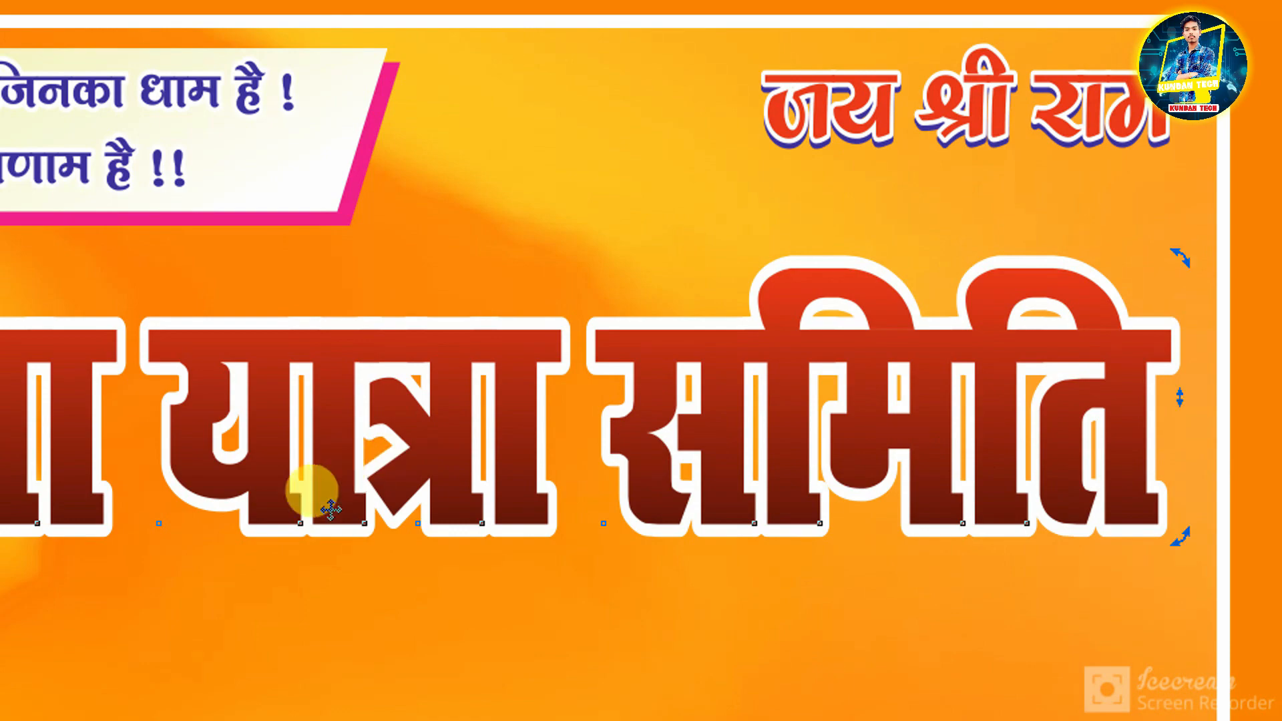
Place a slightly lowered blue copy of the heading behind the gradient heading as a shadow.
scroll(330, 510, "up", 1)
left_click_drag(366, 448, 371, 494)
right_click(371, 493)
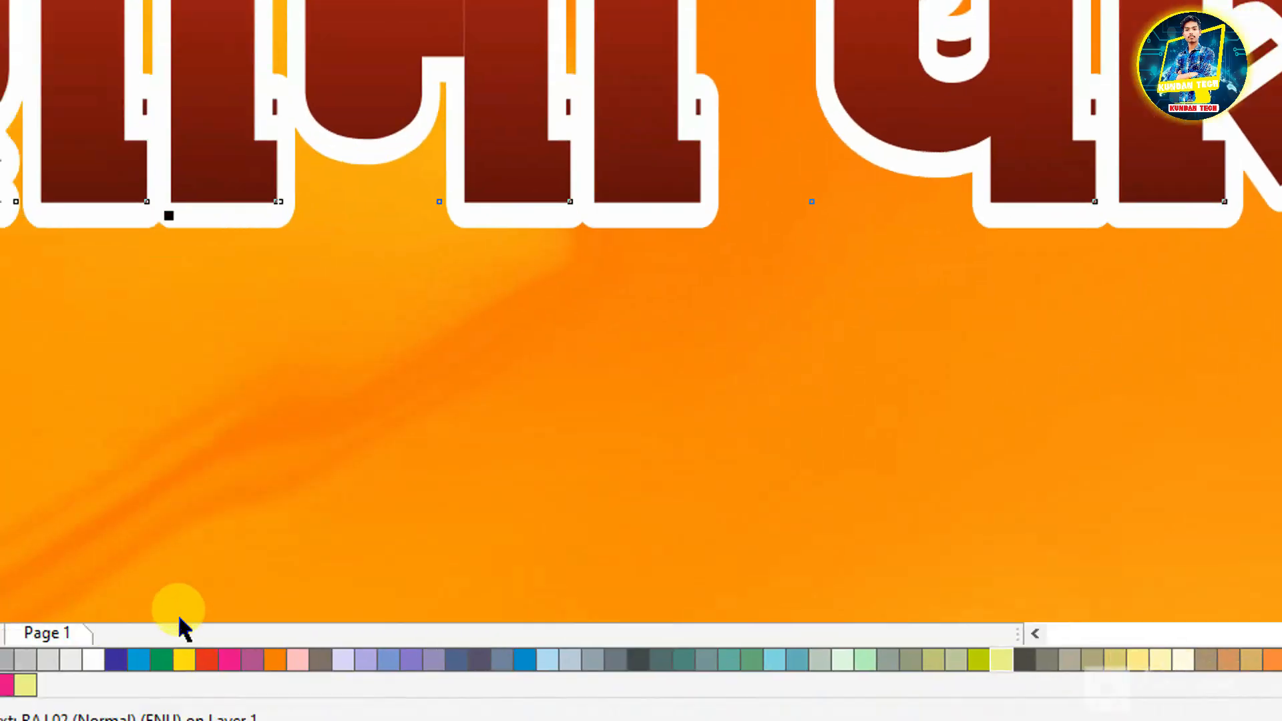
left_click(155, 679)
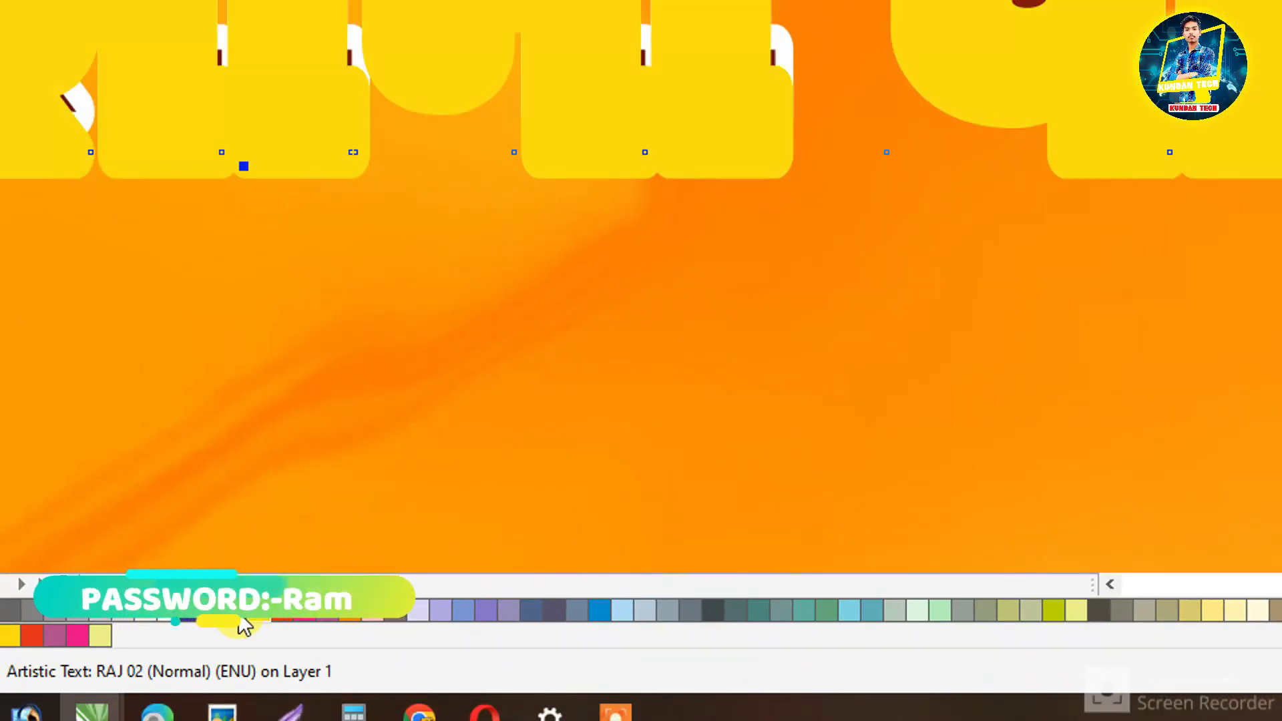
key("ctrl+Page_Down")
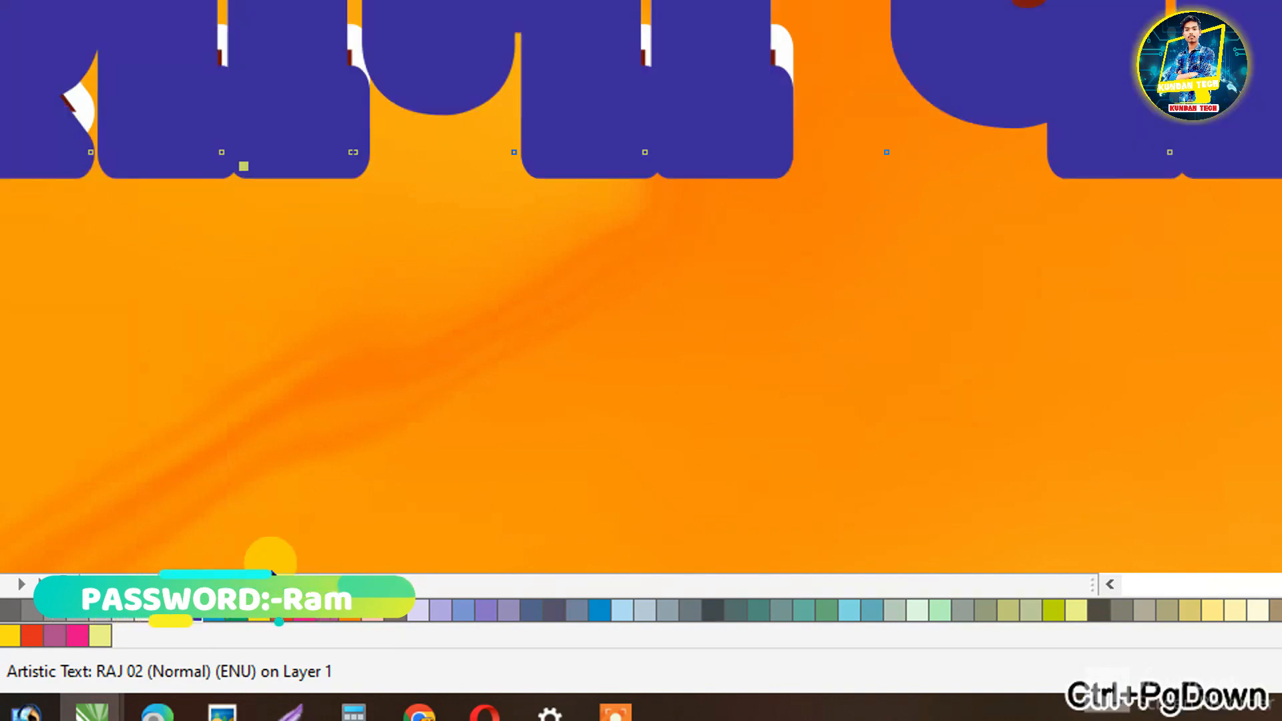
key("ctrl+Page_Down")
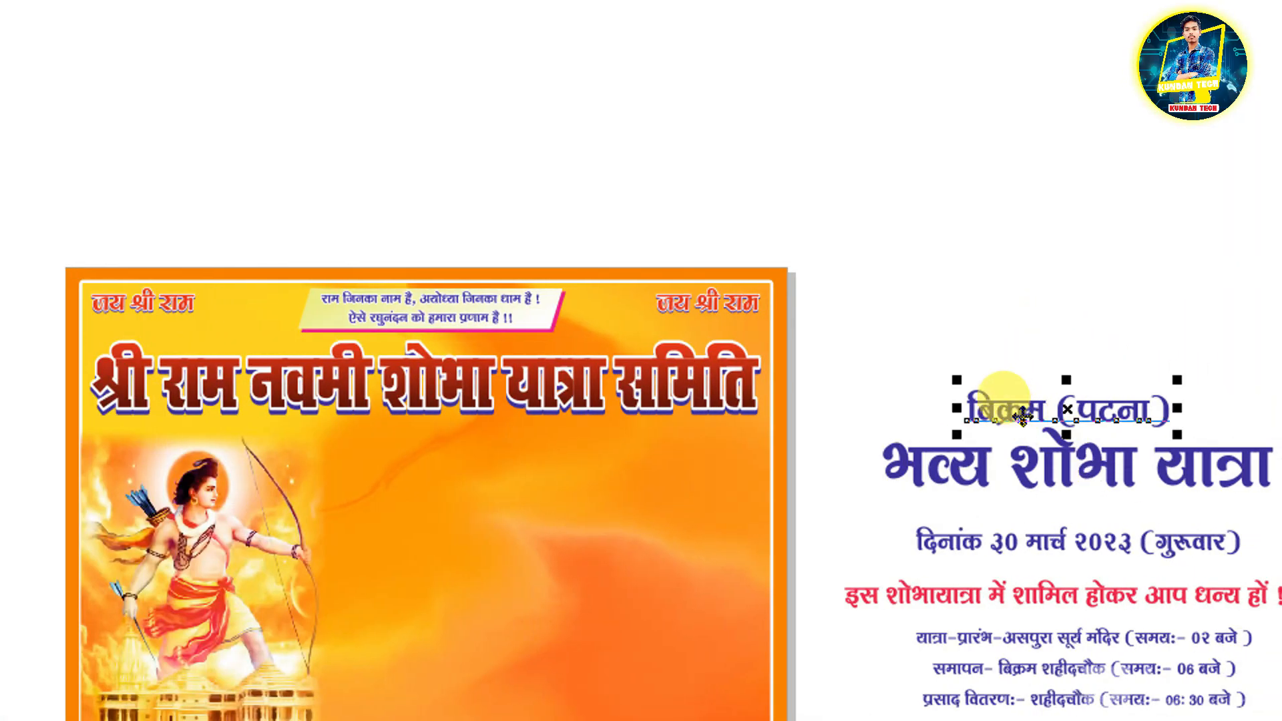
Move the text "बिक्रम (पटना)" into the banner below the heading and scale it down.
left_click_drag(1021, 416, 585, 375)
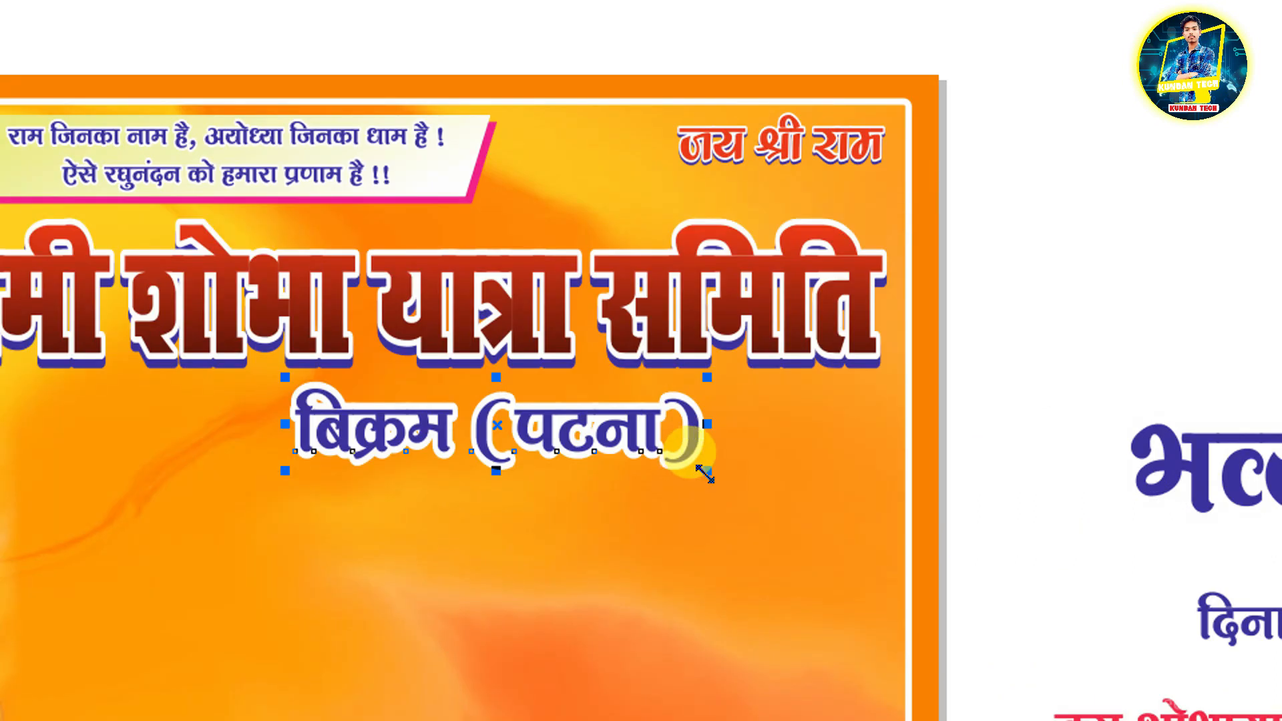
left_click_drag(706, 473, 609, 475)
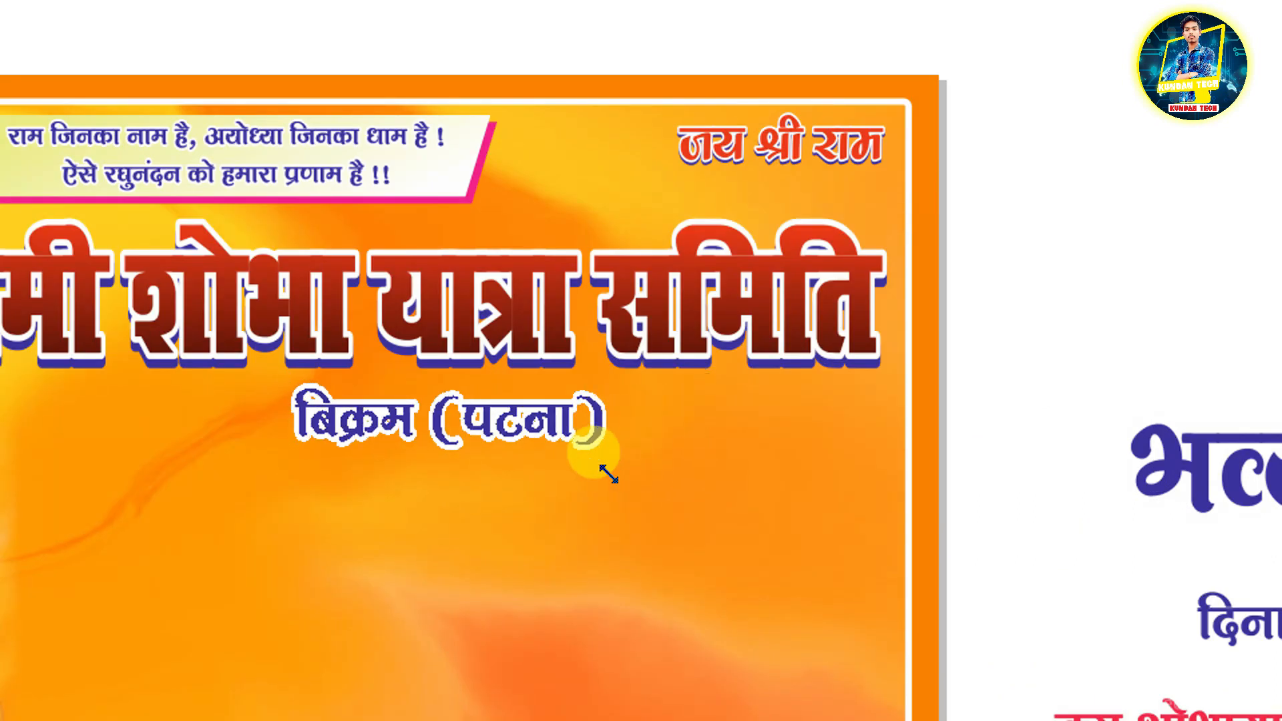
left_click_drag(563, 434, 557, 447)
Move the text "भव्य शोभा यात्रा" into the banner below "बिक्रम (पटना)" and enlarge it slightly.
left_click(1201, 441)
left_click_drag(1080, 441, 198, 548)
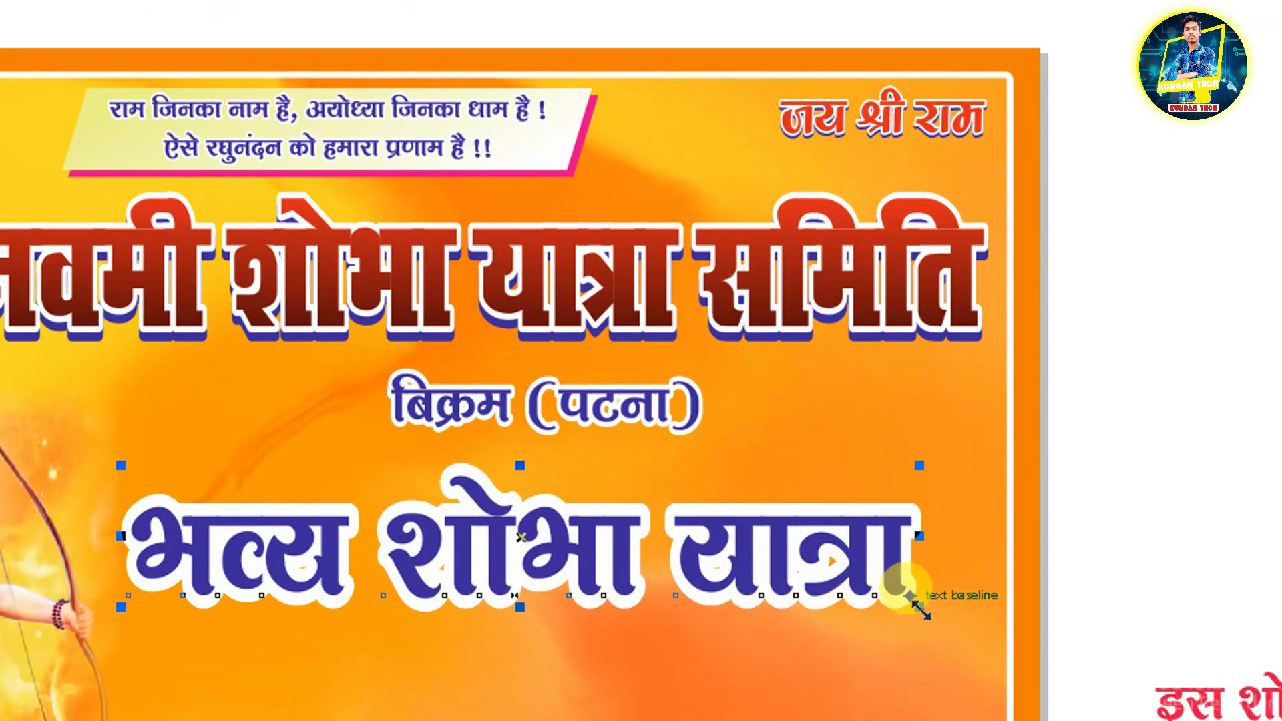
left_click_drag(918, 633, 959, 666)
left_click_drag(878, 536, 877, 527)
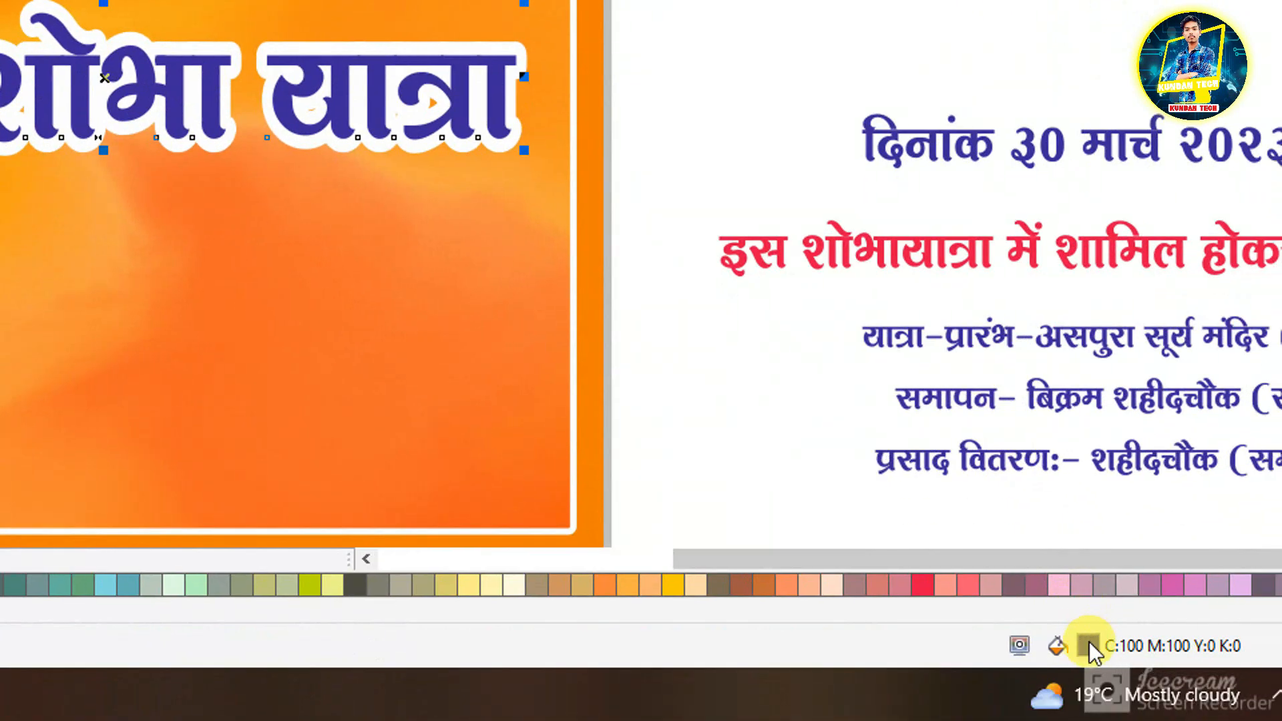
Fill "भव्य शोभा यात्रा" with a linear gradient from blue to cyan at 247.2°.
double_click(1091, 645)
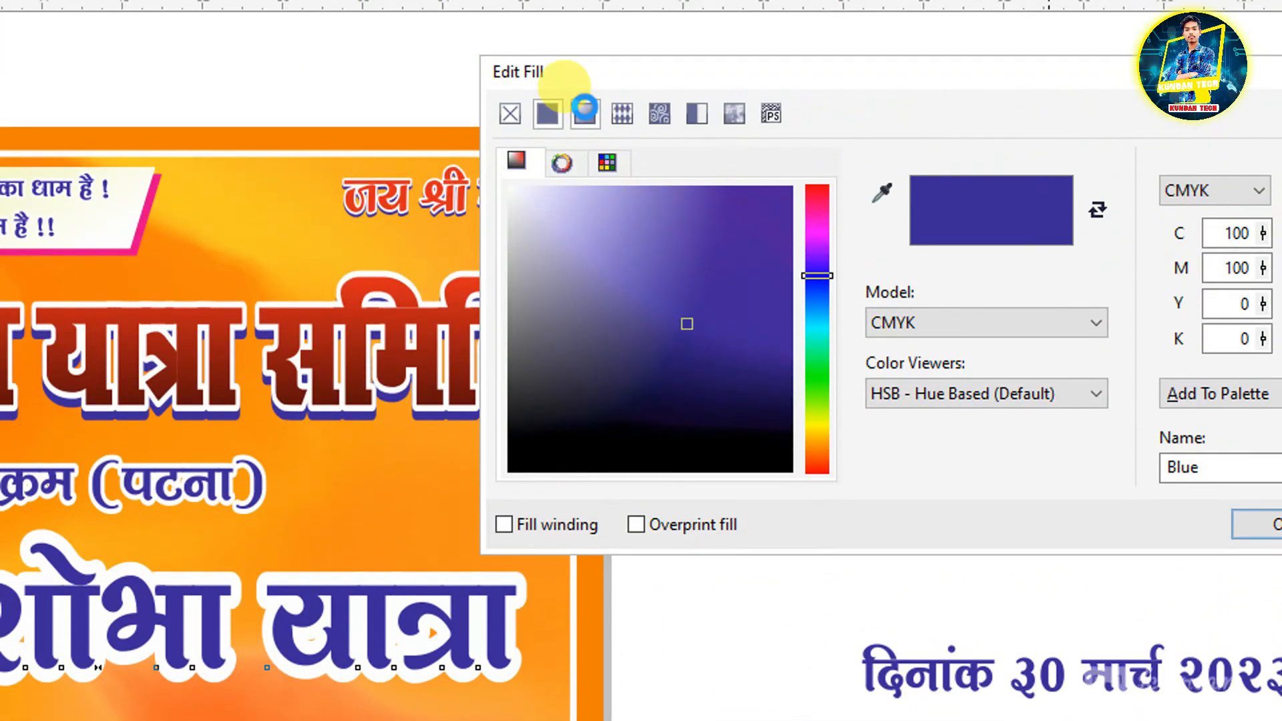
left_click(584, 98)
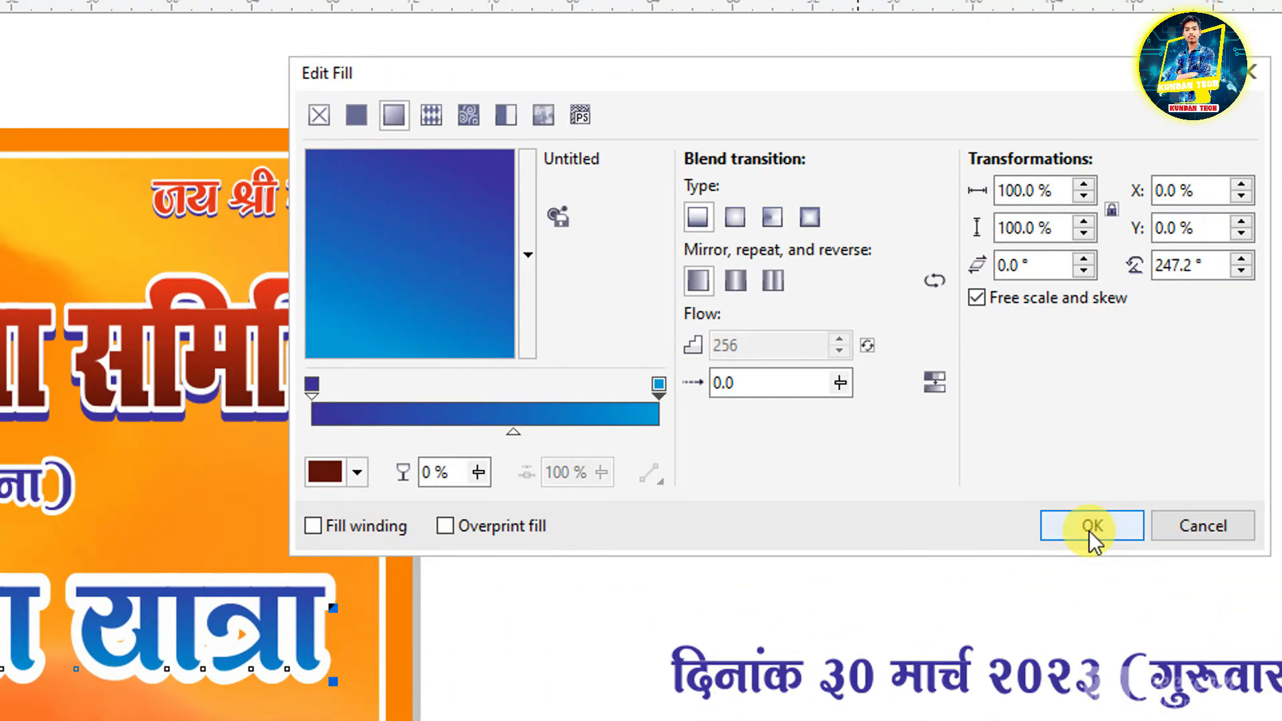
left_click(1272, 526)
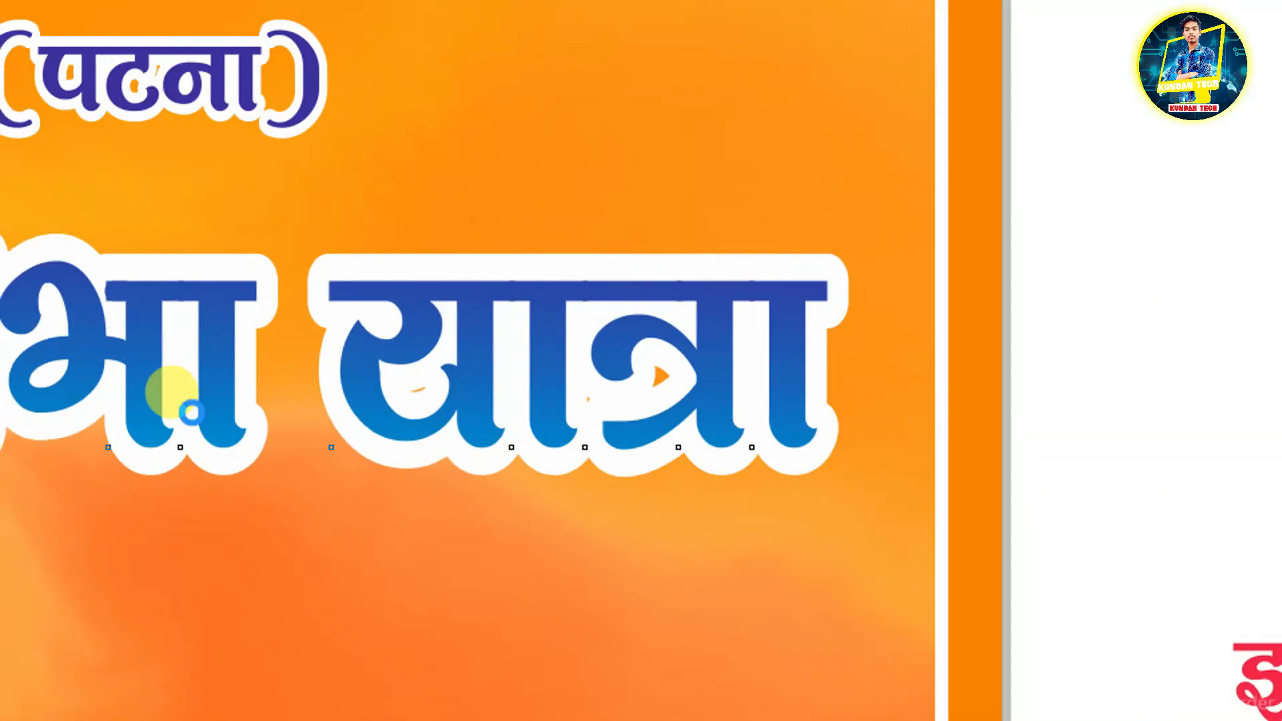
Place an offset magenta copy of "भव्य शोभा यात्रा" behind the blue gradient text.
scroll(191, 412, "up", 2)
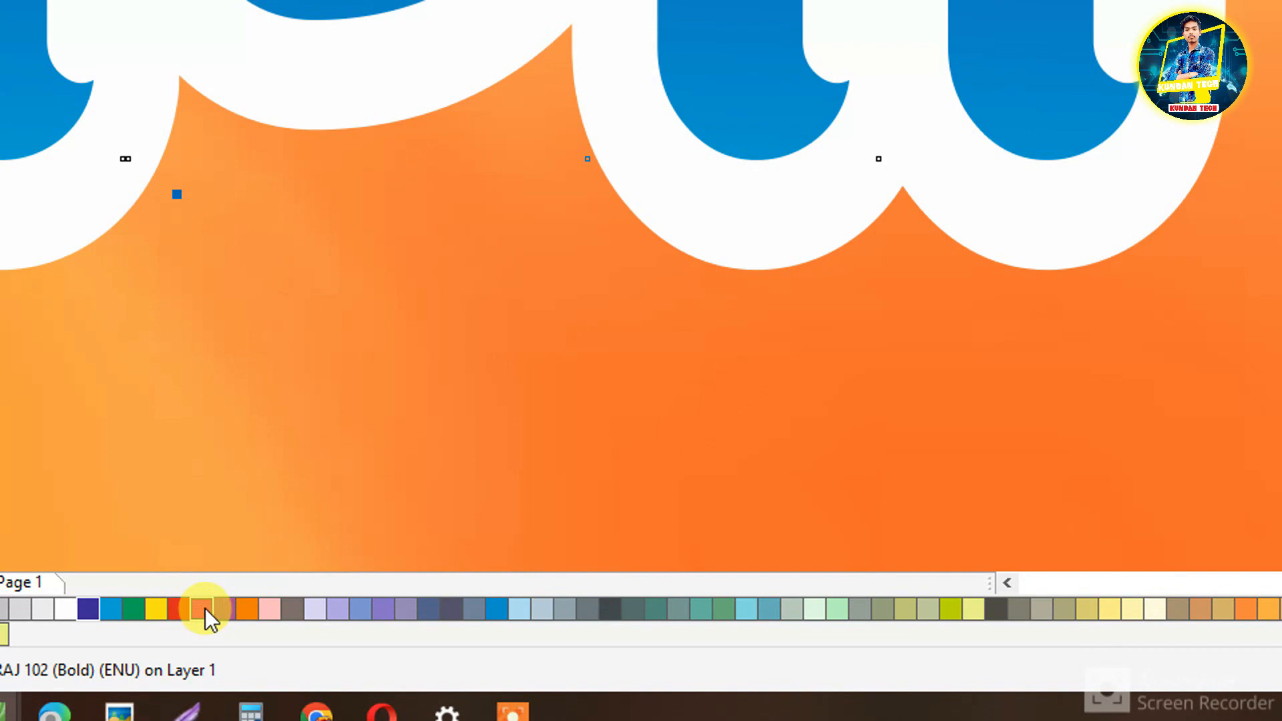
left_click(150, 669)
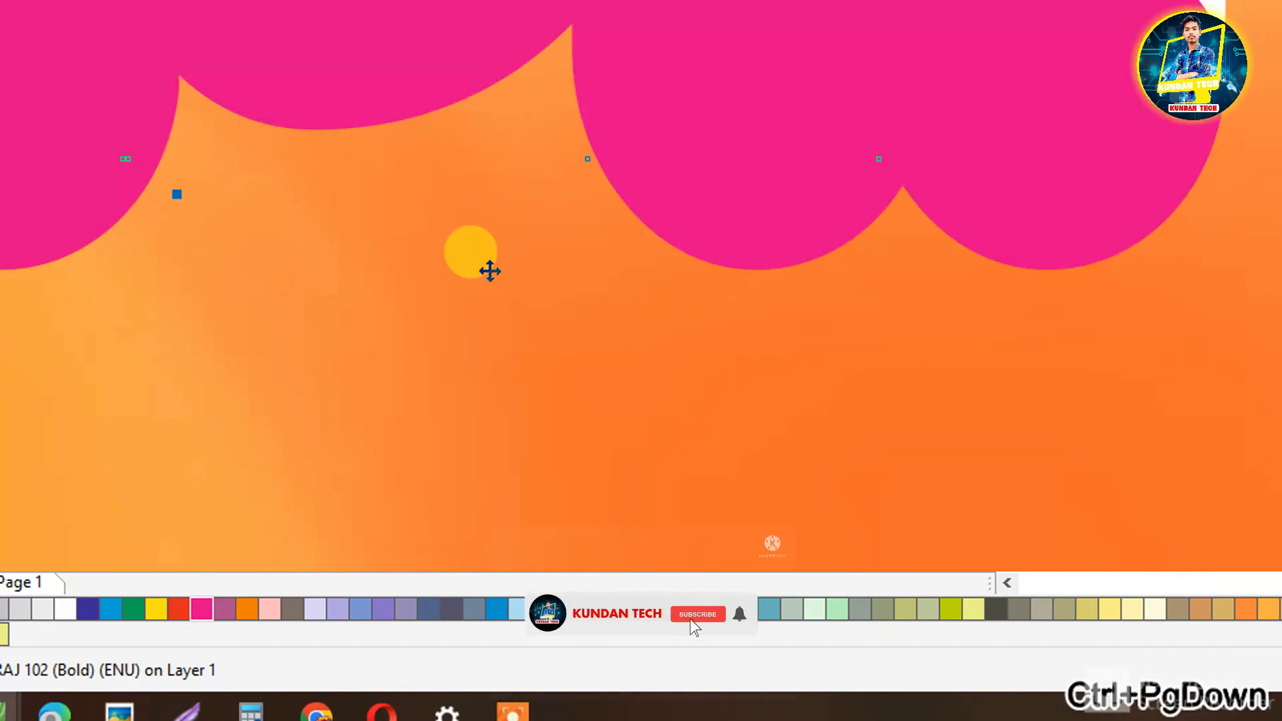
key("ctrl+Page_Down")
key("ctrl+Page_Up")
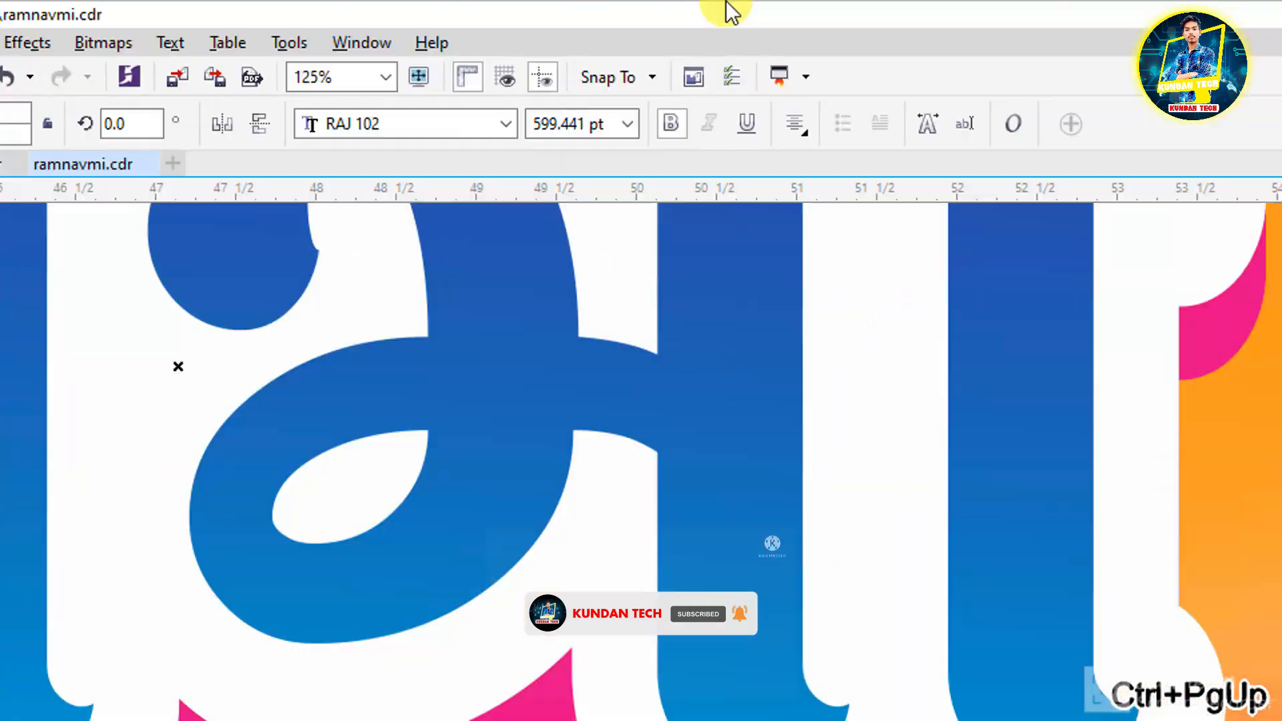
scroll(870, 454, "down", 1)
scroll(870, 446, "down", 2)
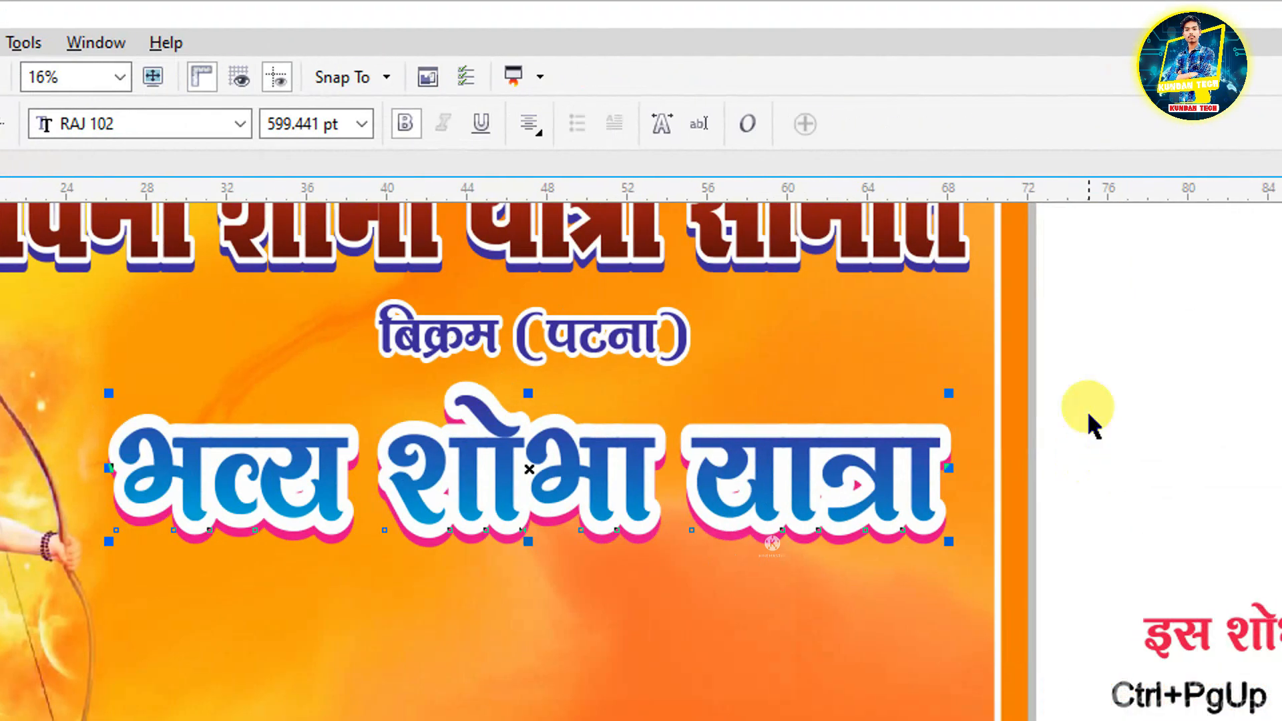
Move the date line "दिनांक ३० मार्च २०२३ (गुरूवार)" below "भव्य शोभा यात्रा" and scale it down.
left_click(1088, 416)
left_click_drag(1069, 519, 77, 581)
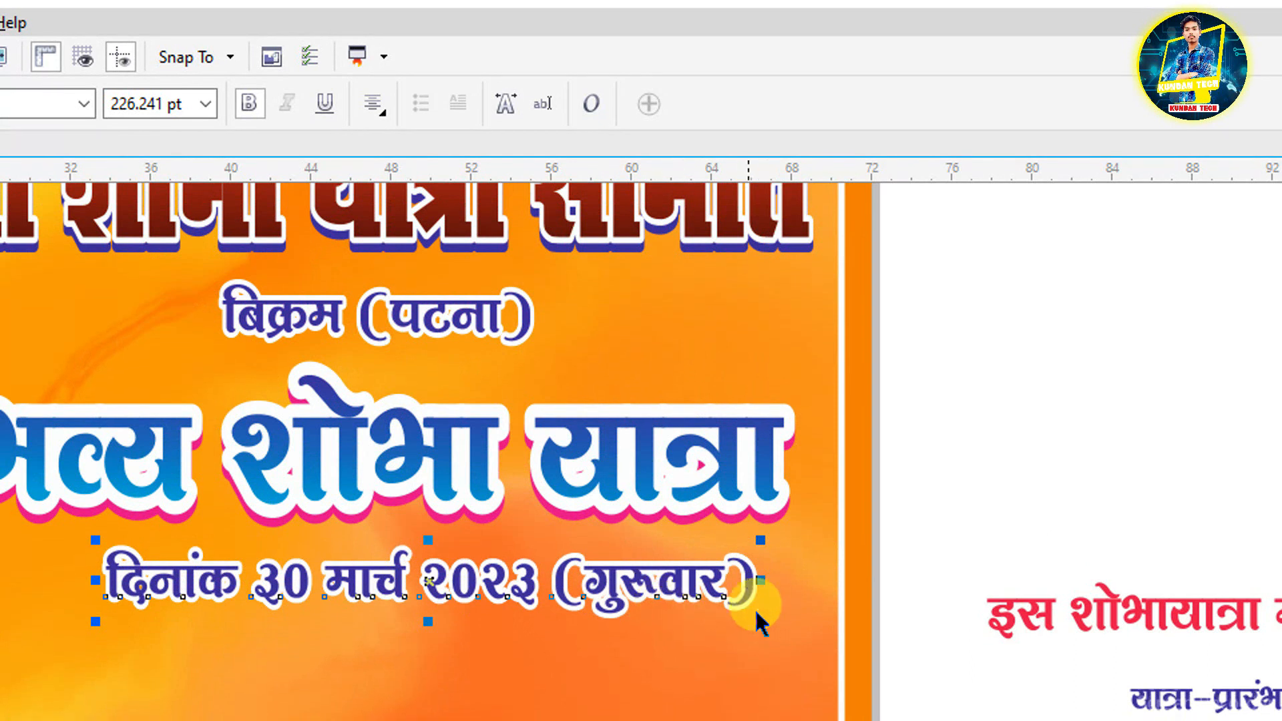
left_click_drag(758, 631, 640, 616)
left_click_drag(554, 562, 576, 568)
left_click(942, 498)
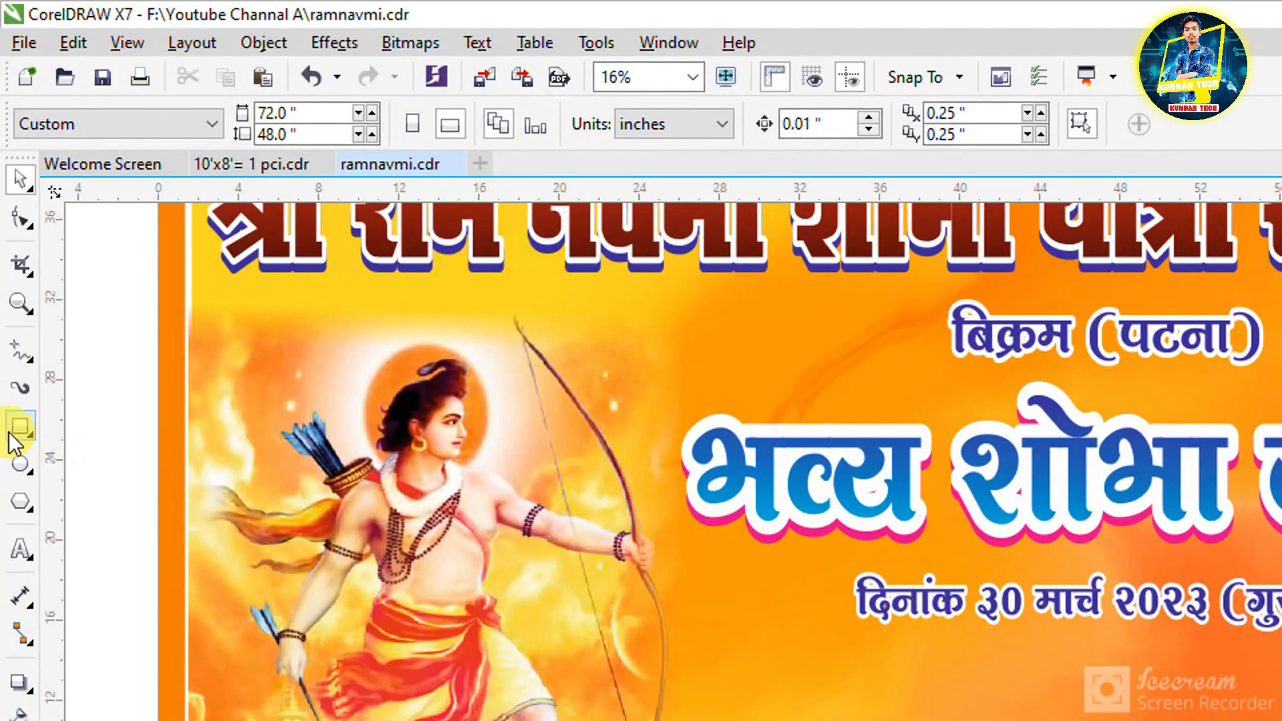
Draw a rectangle about 29 by 2.8 inches around the date line and give it scalloped corners of about 1.41 inches.
left_click(19, 428)
left_click_drag(836, 465, 1281, 542)
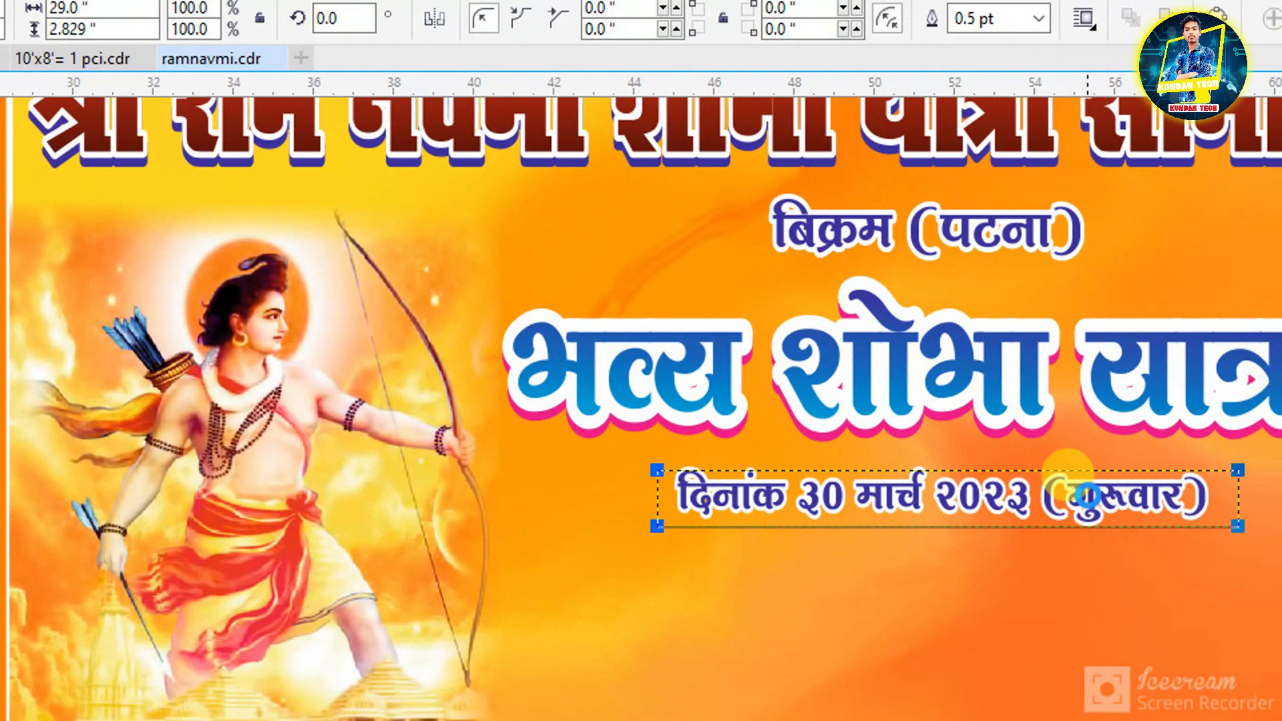
scroll(1264, 493, "up", 1)
left_click_drag(1091, 555, 1047, 564)
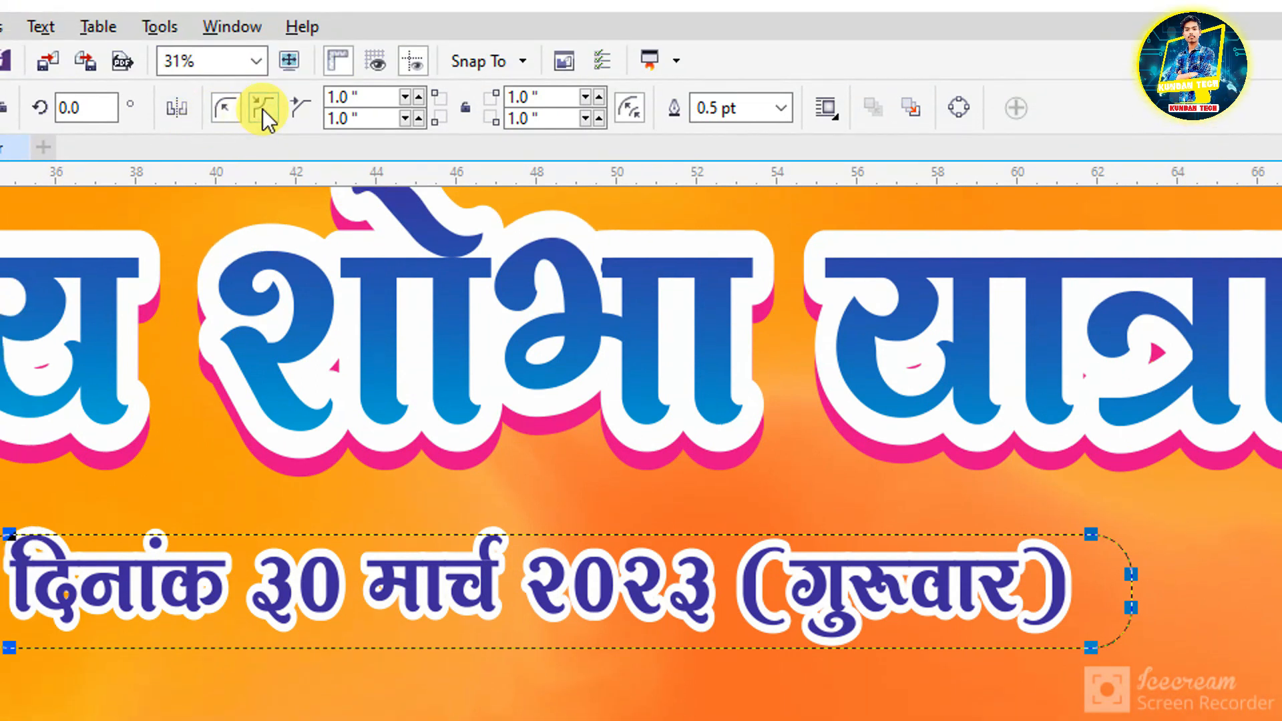
key("ctrl+space")
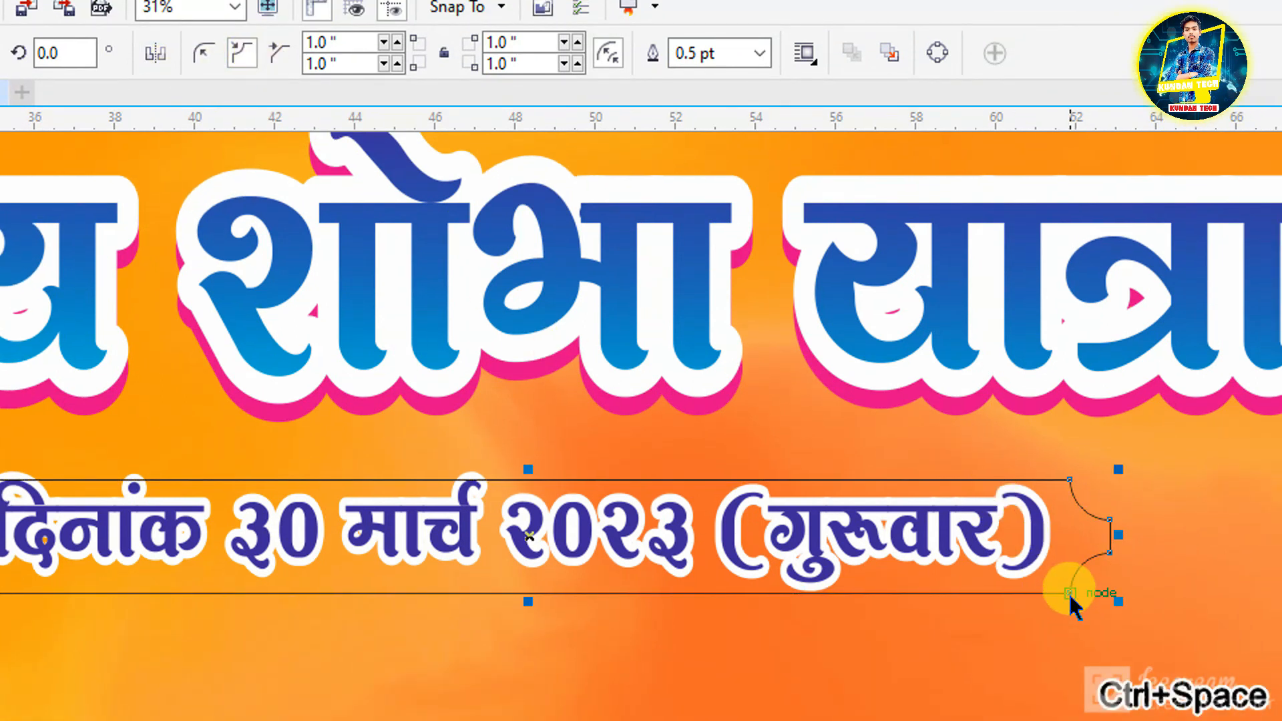
left_click_drag(1069, 592, 885, 588)
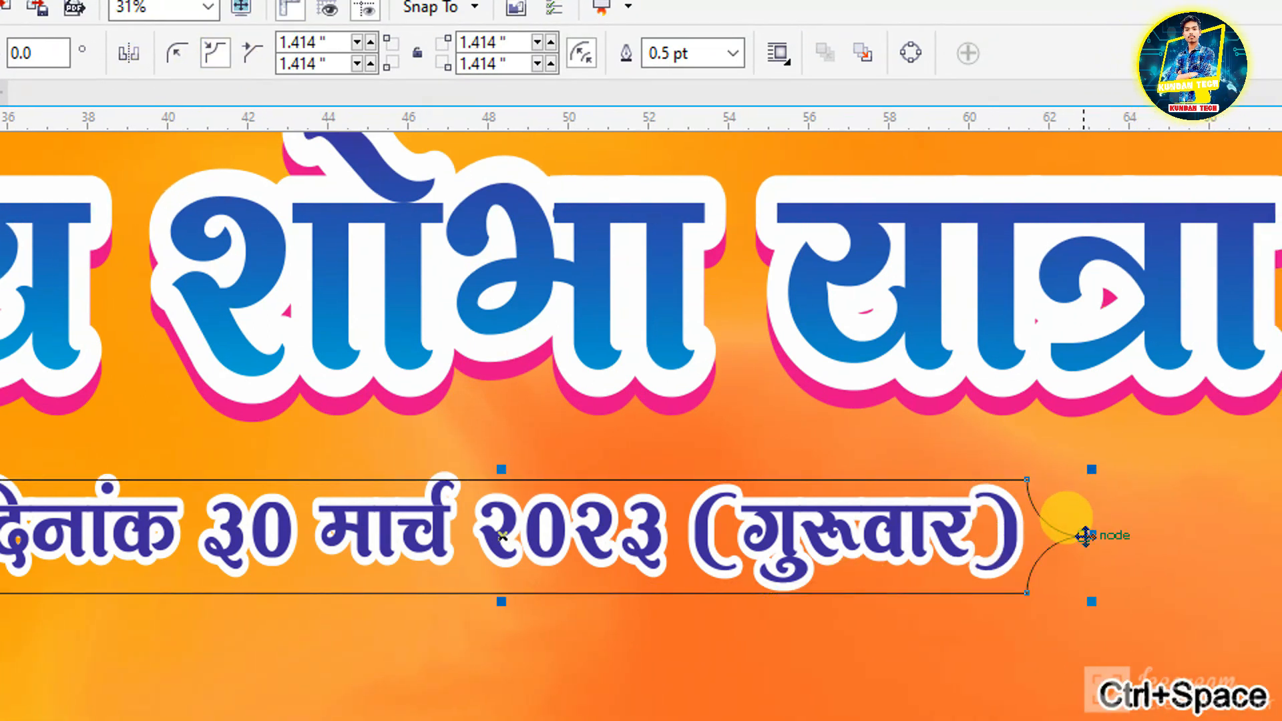
mouse_move(1092, 535)
left_mouse_down()
mouse_move(1115, 535)
mouse_move(1063, 524)
mouse_move(1114, 527)
left_mouse_up()
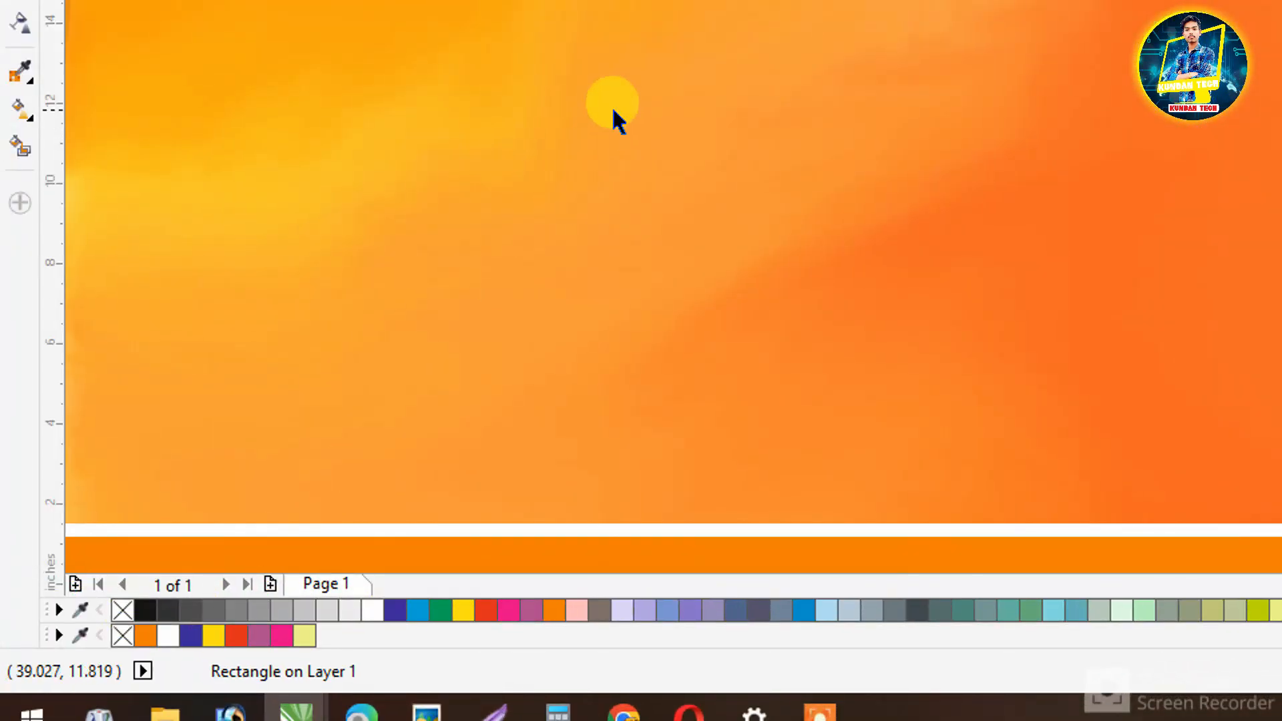
Send the blue scalloped rectangle behind the date line and fill the date text white without an outline.
key("ctrl+Page_Down")
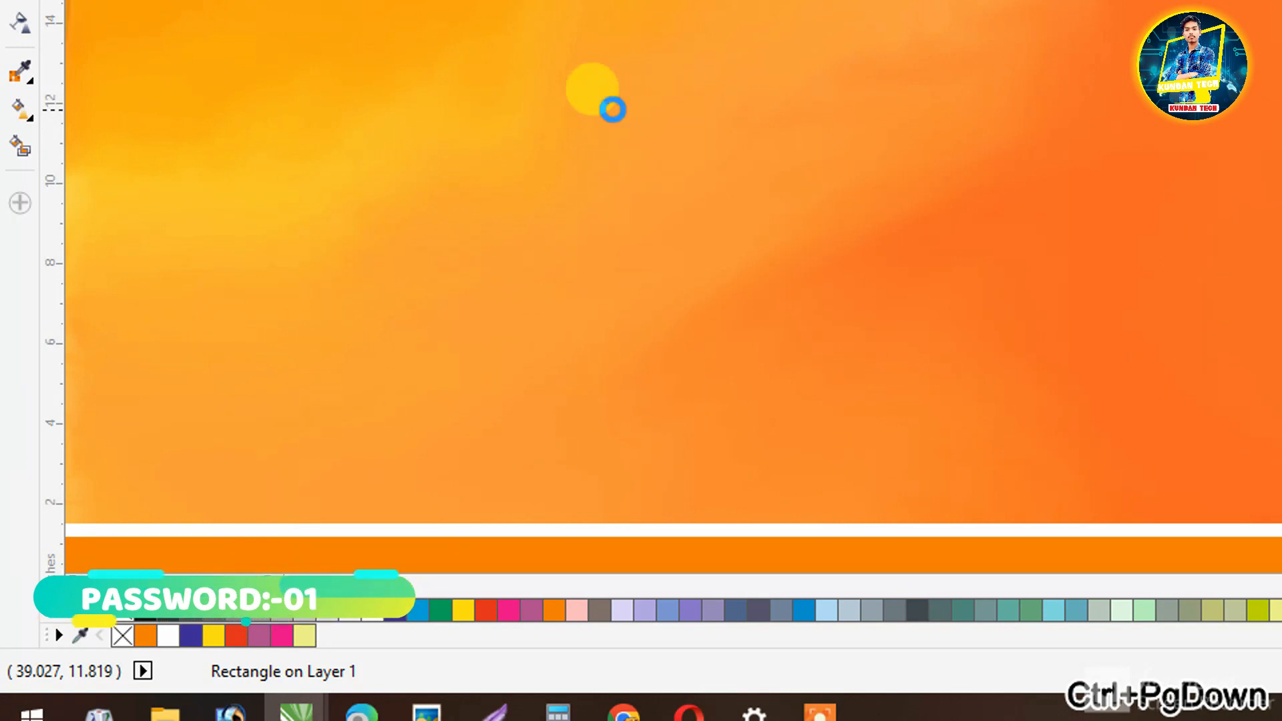
key("ctrl+Page_Up")
left_click(584, 99)
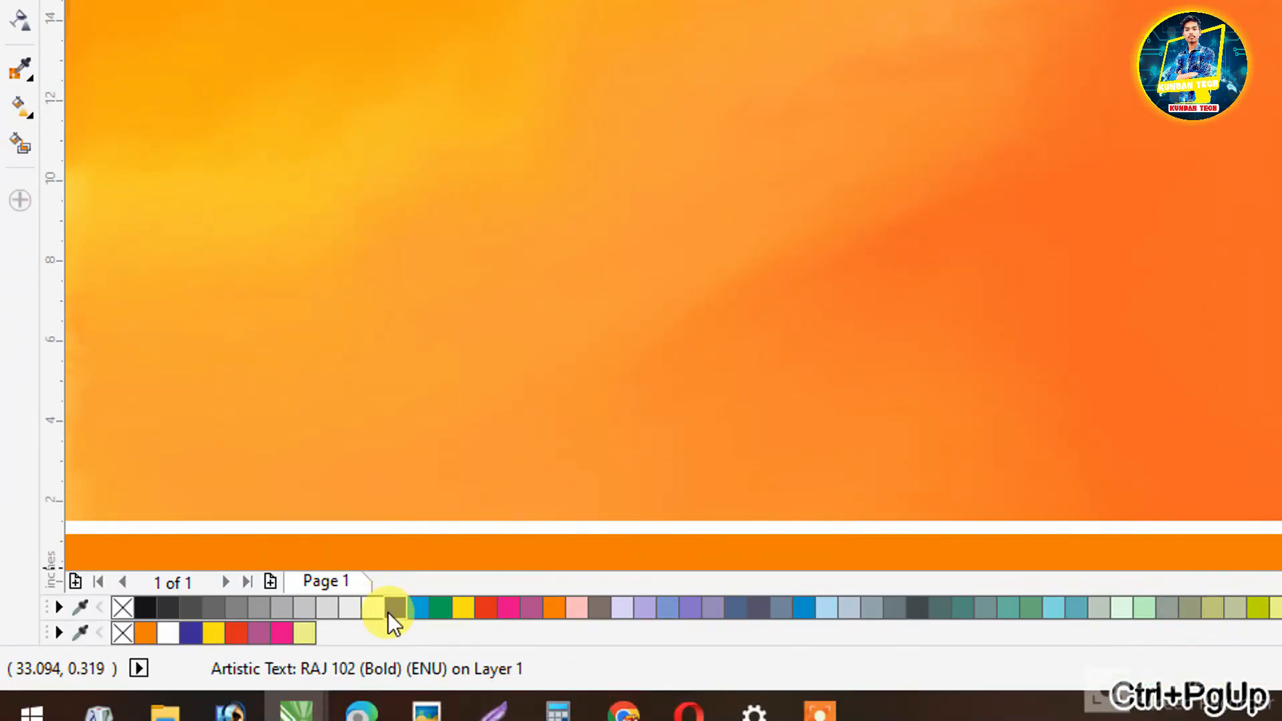
left_click(374, 610)
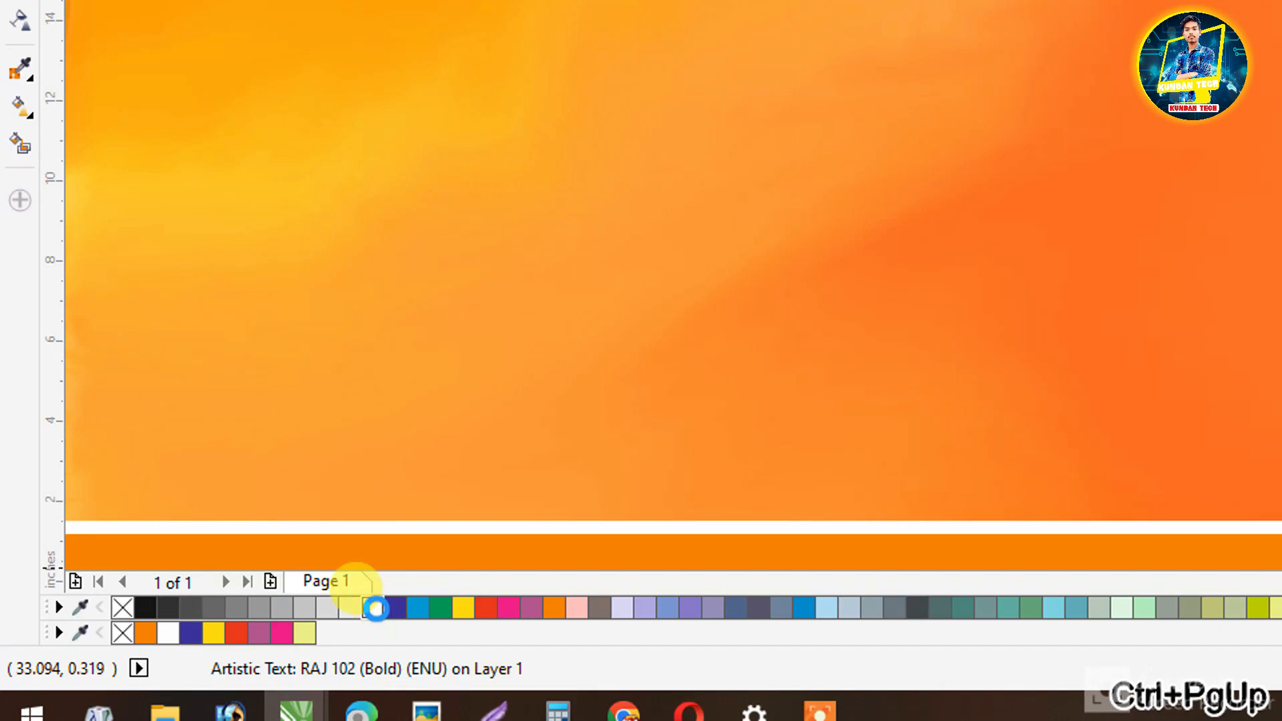
right_click(130, 603)
Move "इस शोभायात्रा में शामिल होकर आप धन्य हों !" below the date ribbon and place the three schedule lines beneath it, slightly reduced.
scroll(851, 59, "down", 1)
left_click_drag(1095, 198, 197, 225)
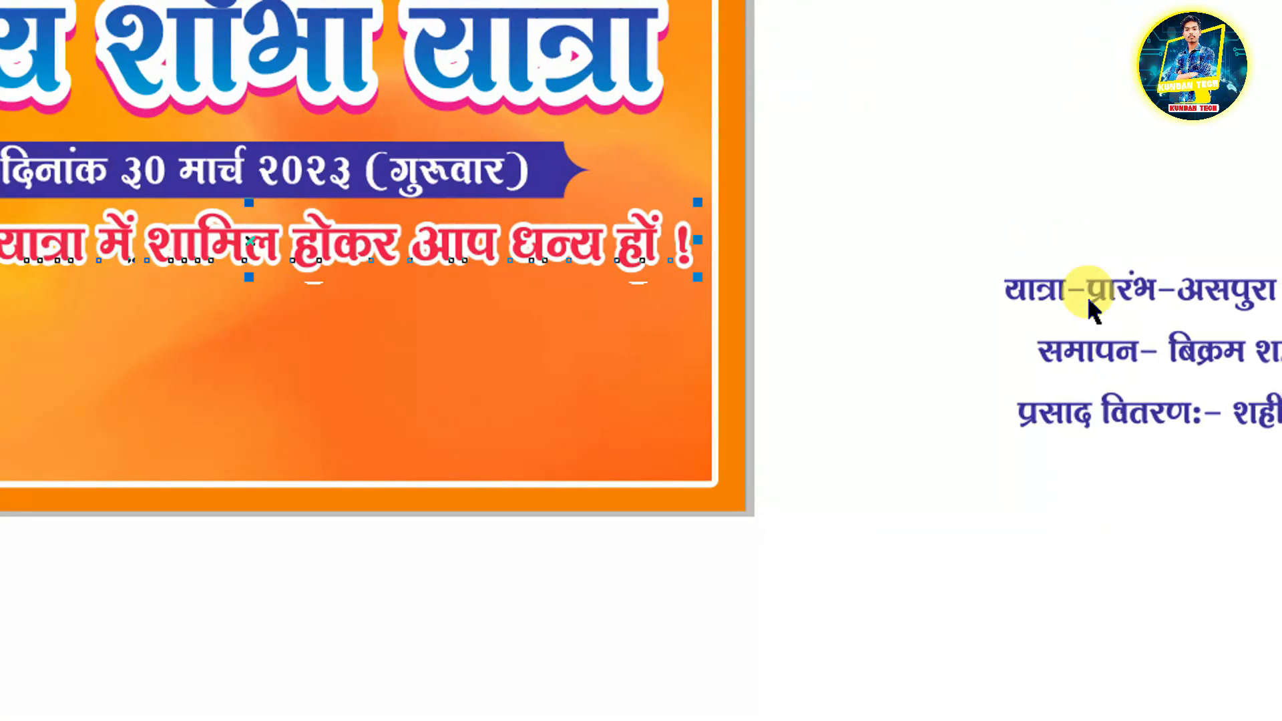
left_click_drag(1090, 294, 214, 314)
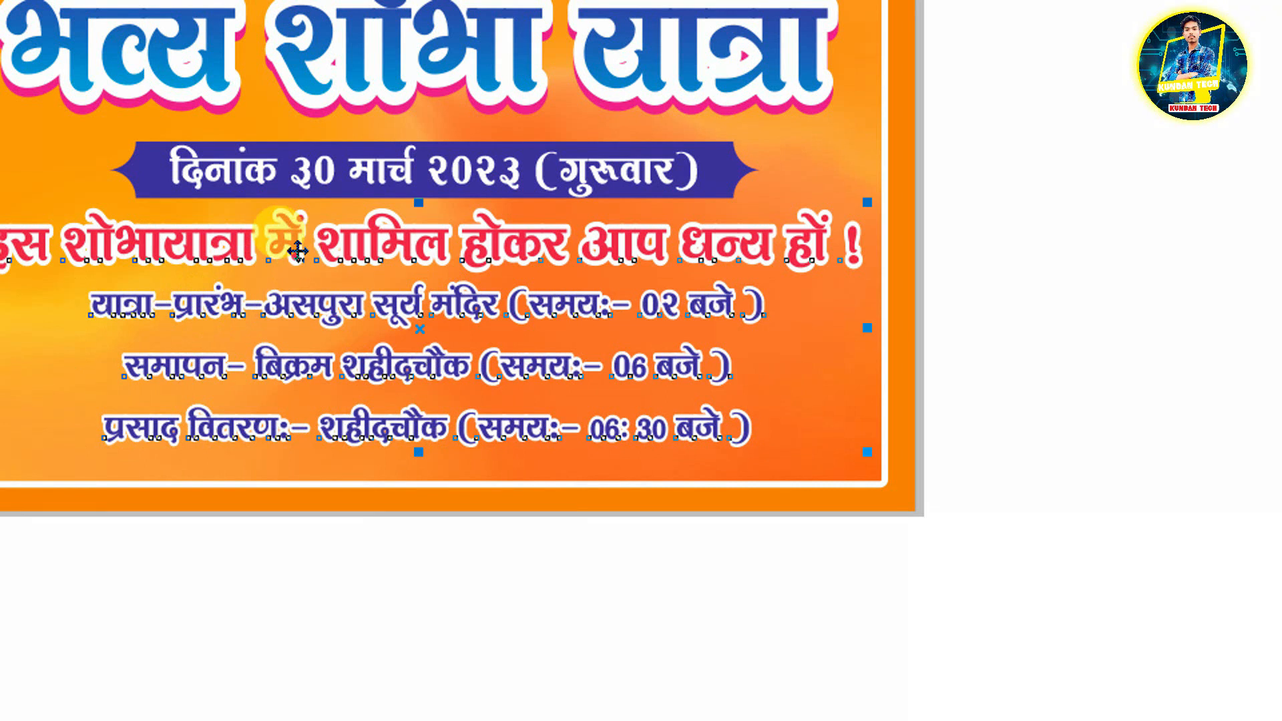
key("Left")
mouse_move(763, 452)
left_mouse_down()
mouse_move(711, 448)
mouse_move(753, 454)
left_mouse_up()
left_click(1017, 200)
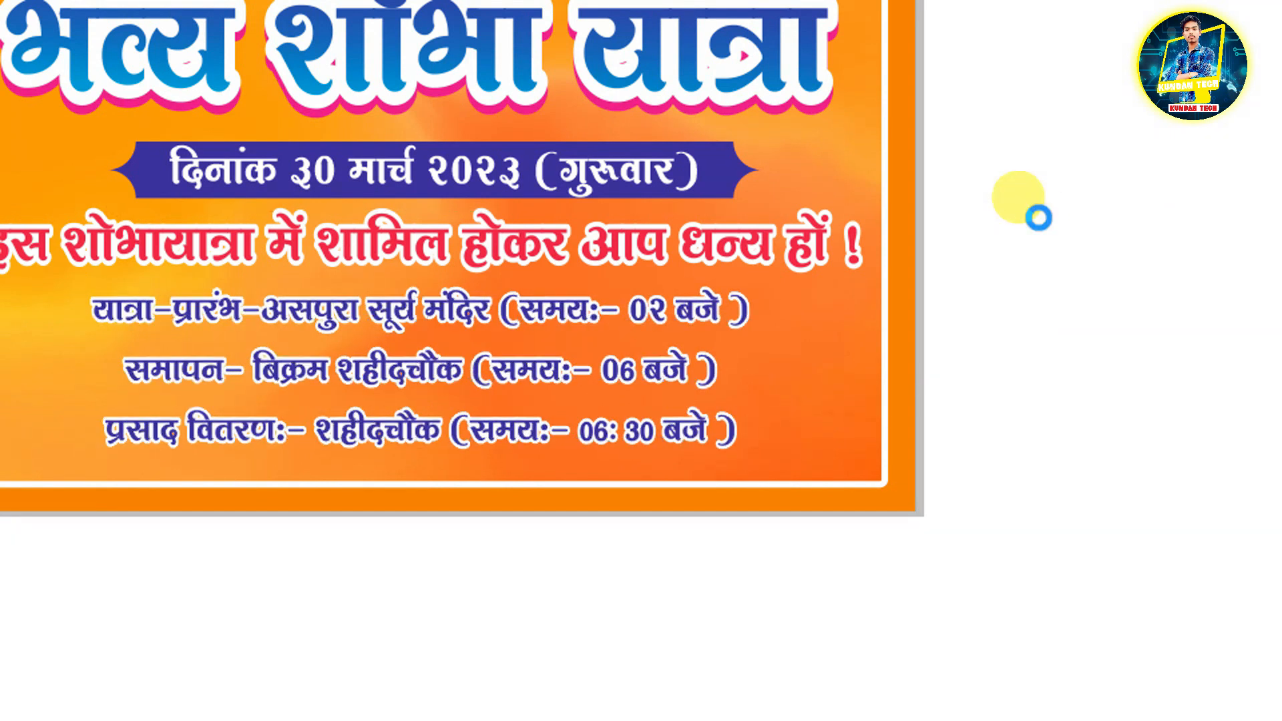
Group all objects of the banner and save the file.
scroll(1022, 207, "down", 3)
left_click_drag(193, 102, 1087, 607)
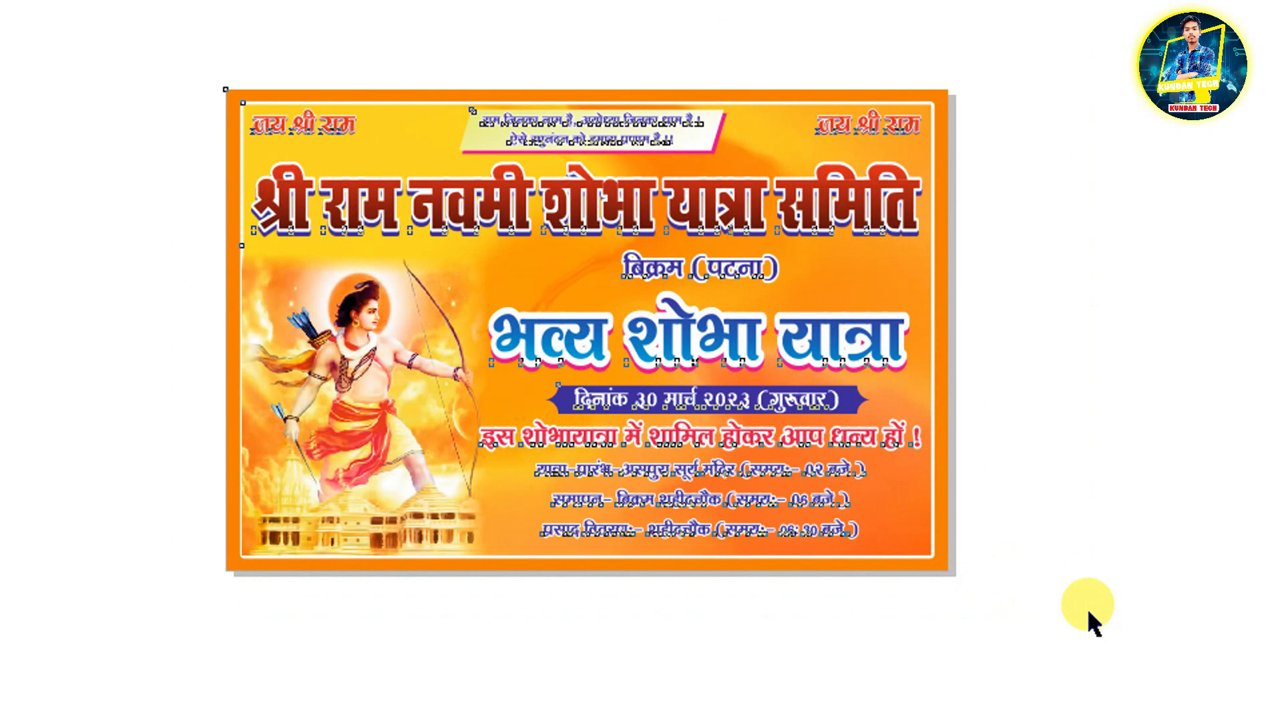
key("ctrl+g")
left_click(1086, 494)
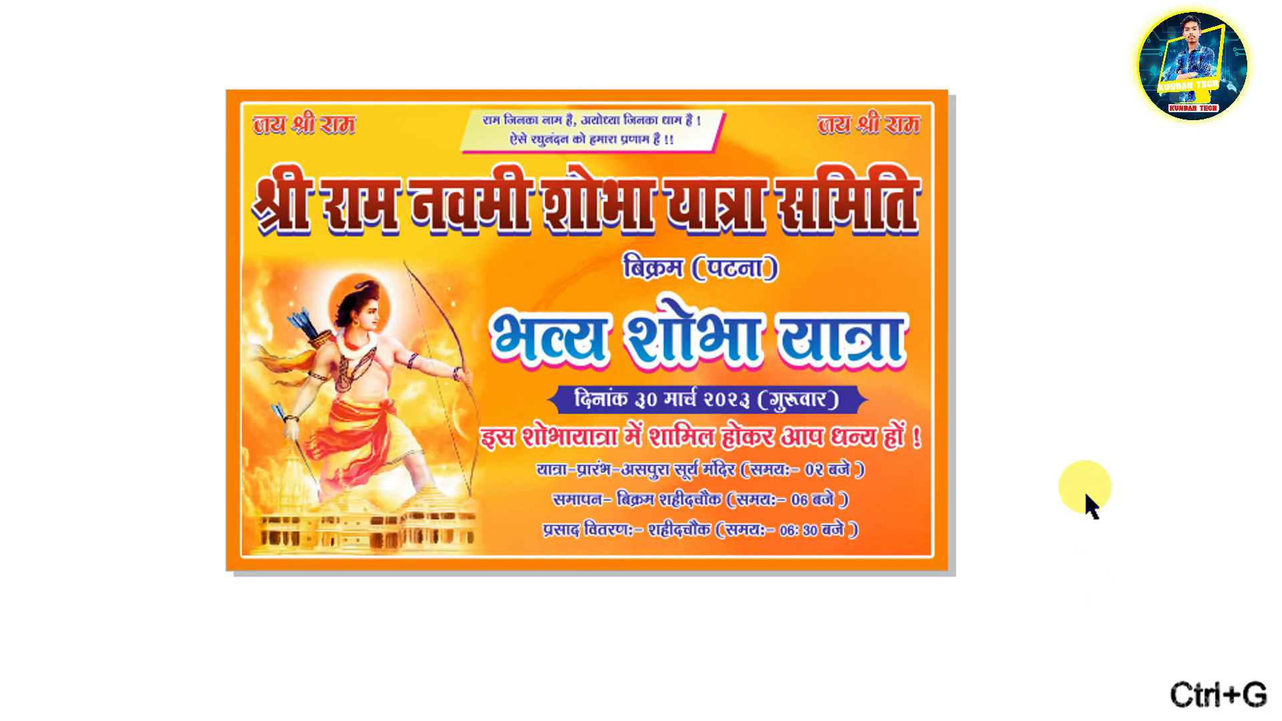
key("ctrl+s")
key("F4")
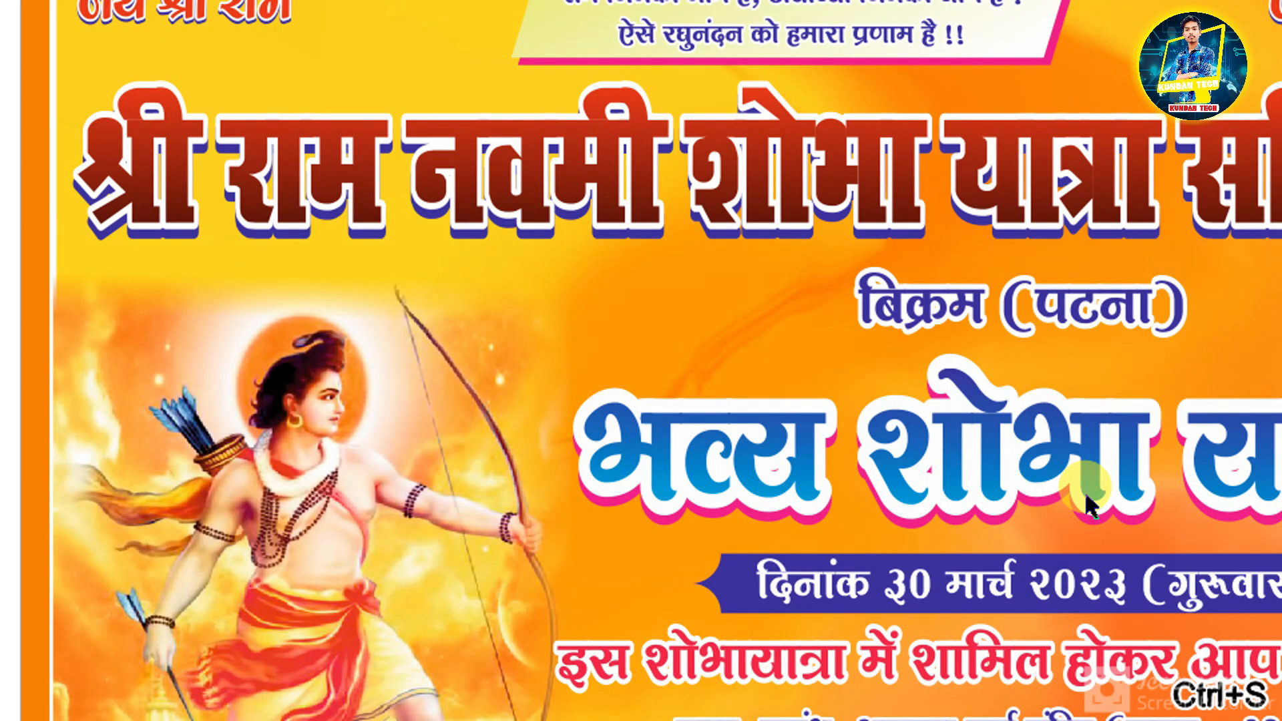
scroll(1086, 494, "up", 1)
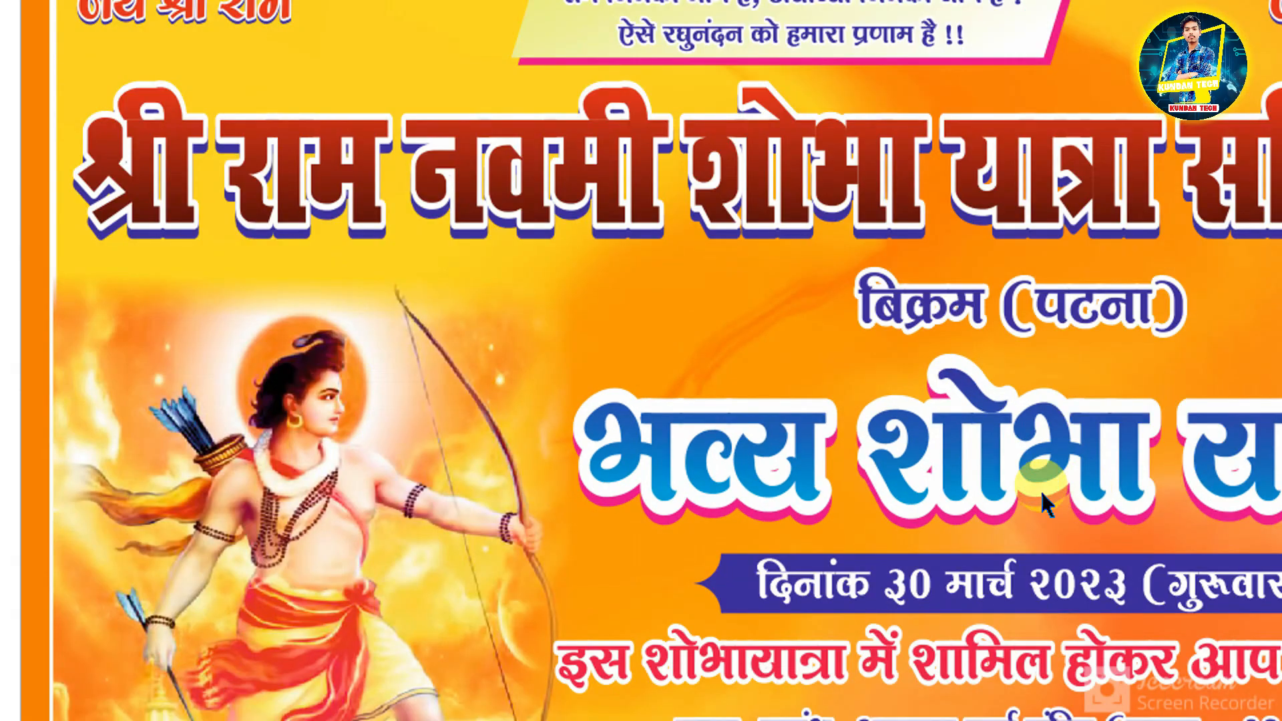